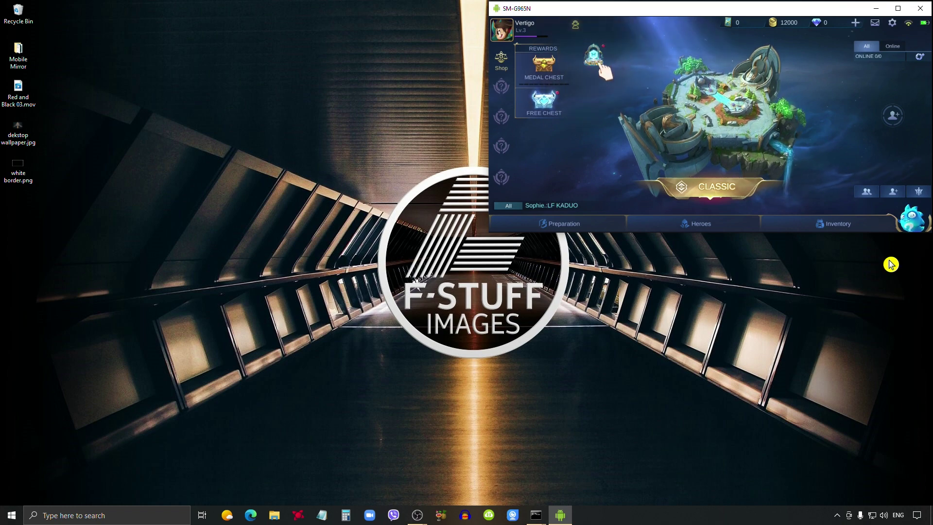
- Switch to the second OBS instance and add a scene named "Mobile Legends Demo"
mouse_move(417, 514)
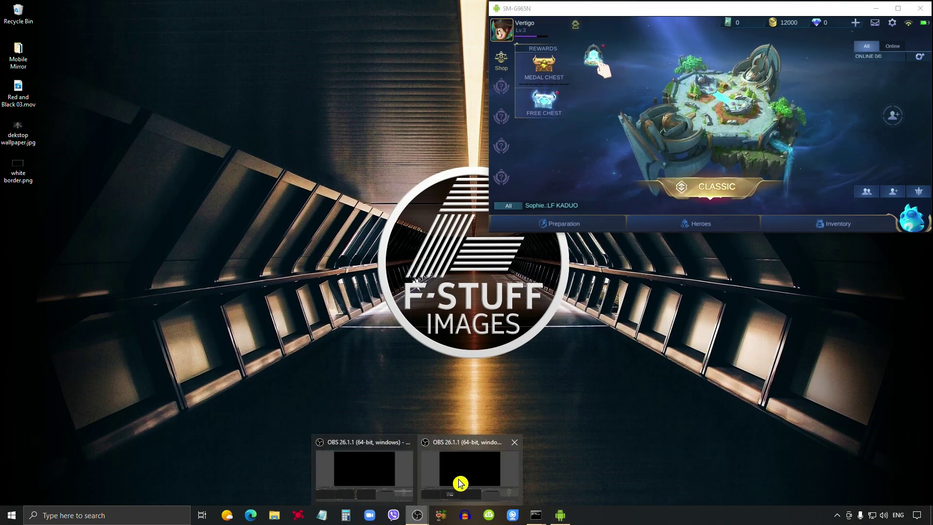
click(465, 470)
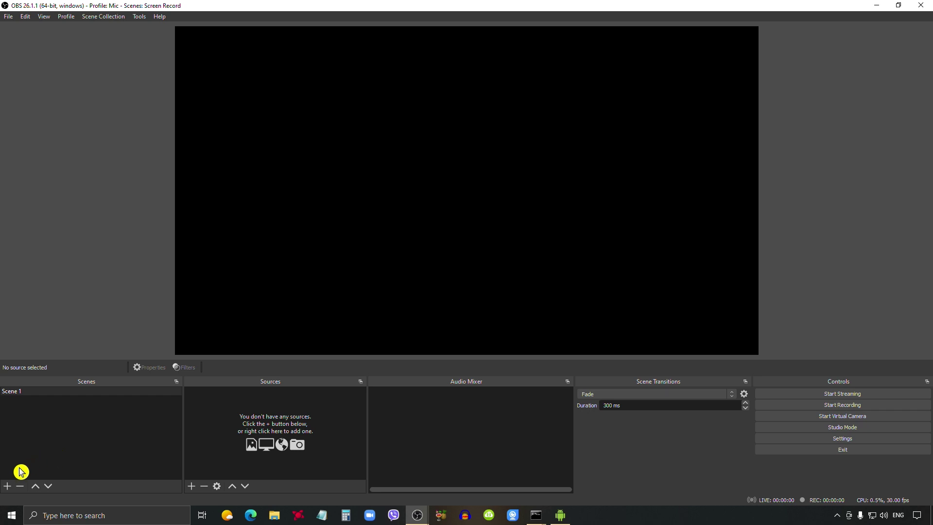
click(7, 485)
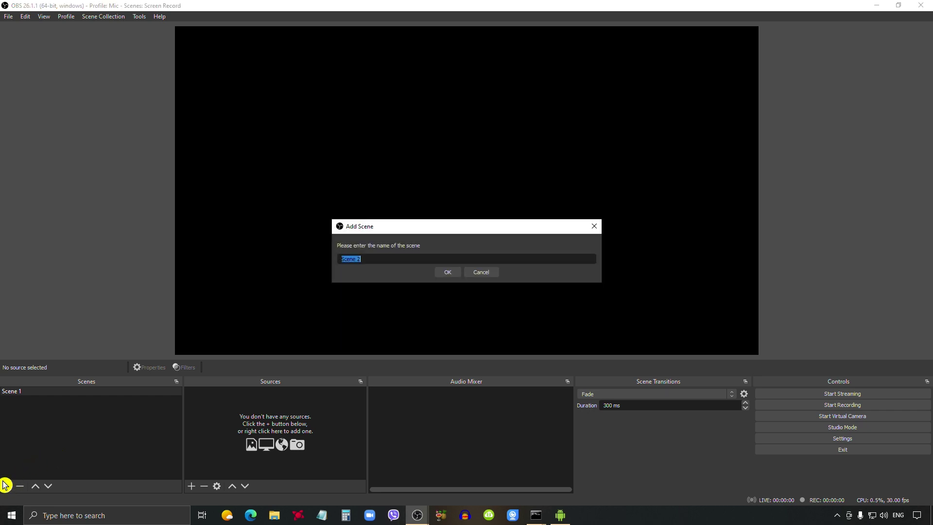
text(Mobile Legends Demo)
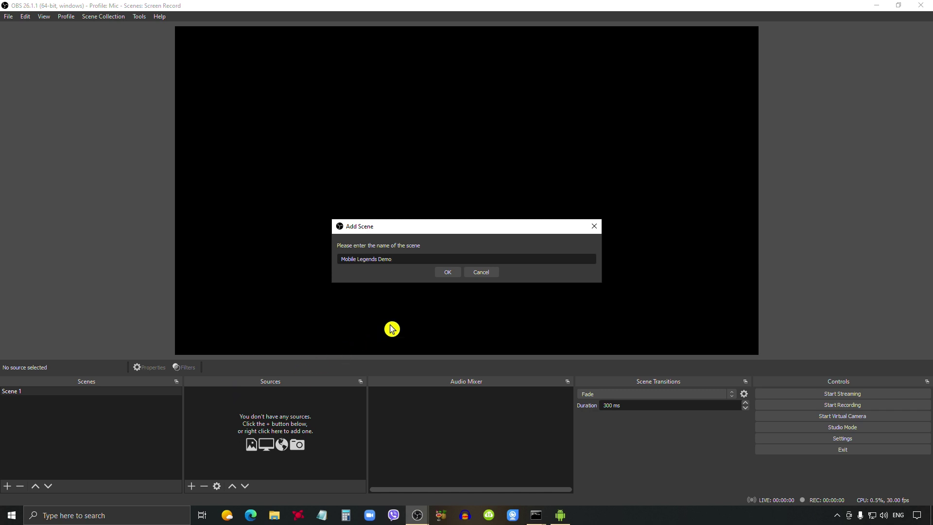
click(448, 273)
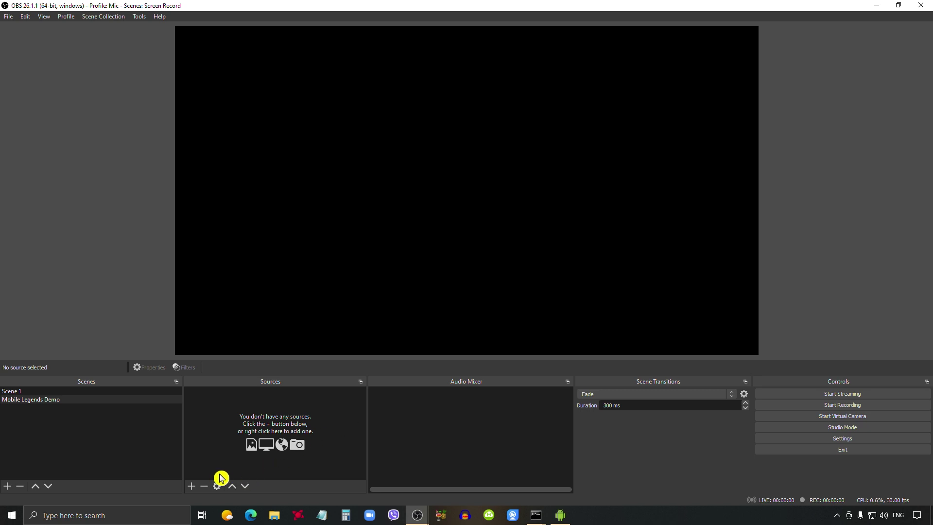
- Add an image source named "Scene Background" that uses dekstop wallpaper.jpg from the Desktop
click(193, 488)
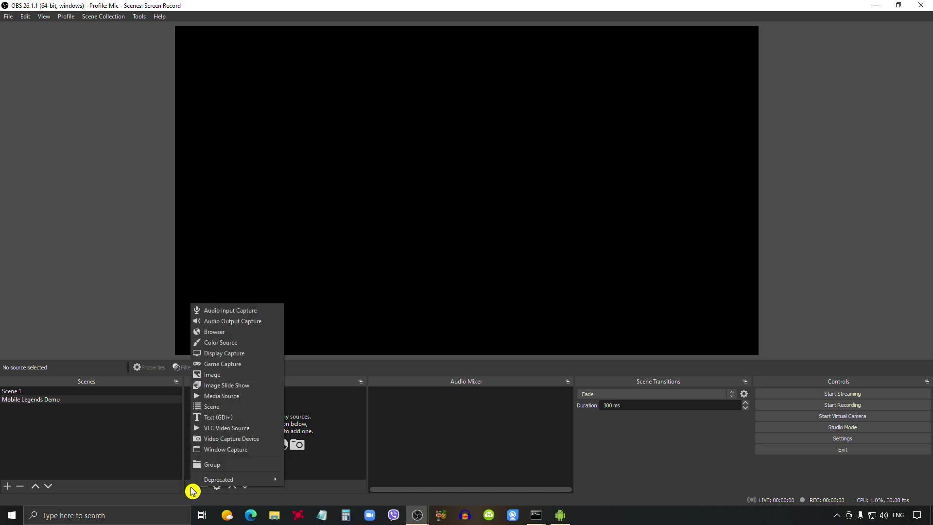
click(250, 379)
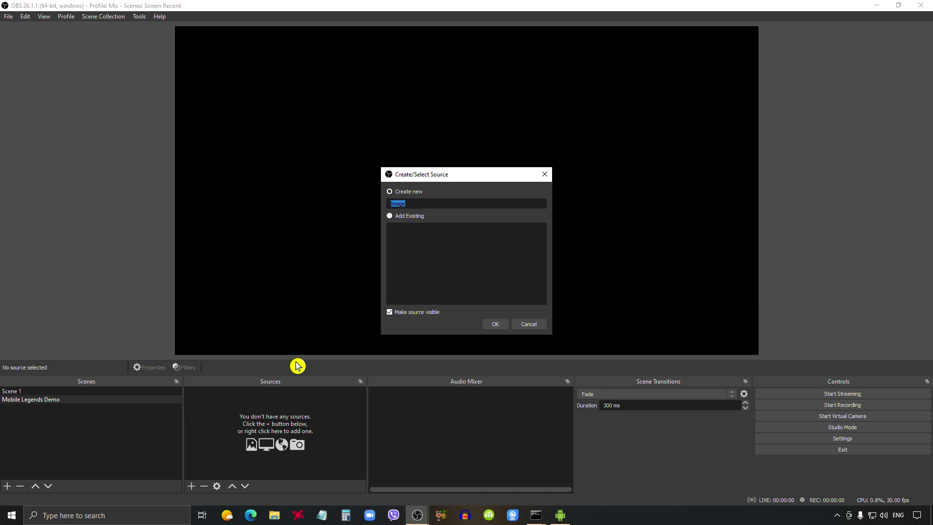
text(Scene Background)
click(492, 325)
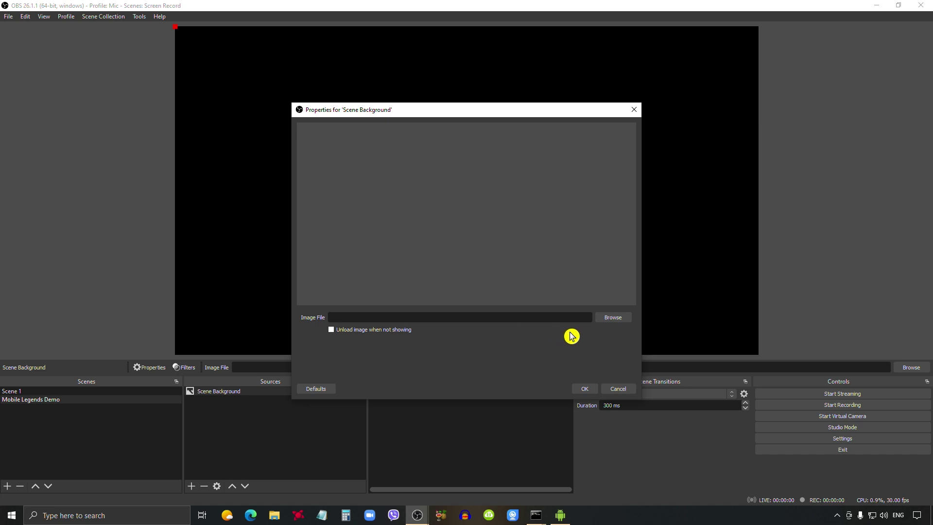
click(610, 321)
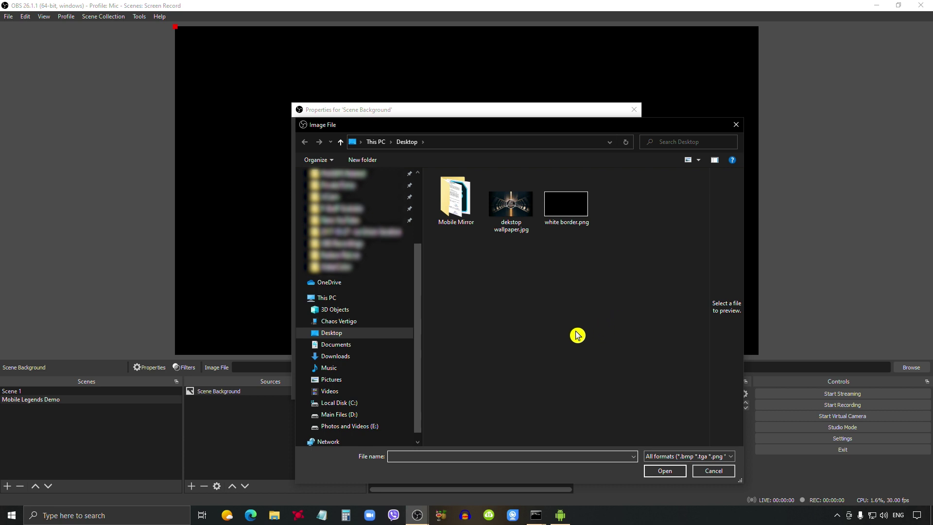
click(513, 219)
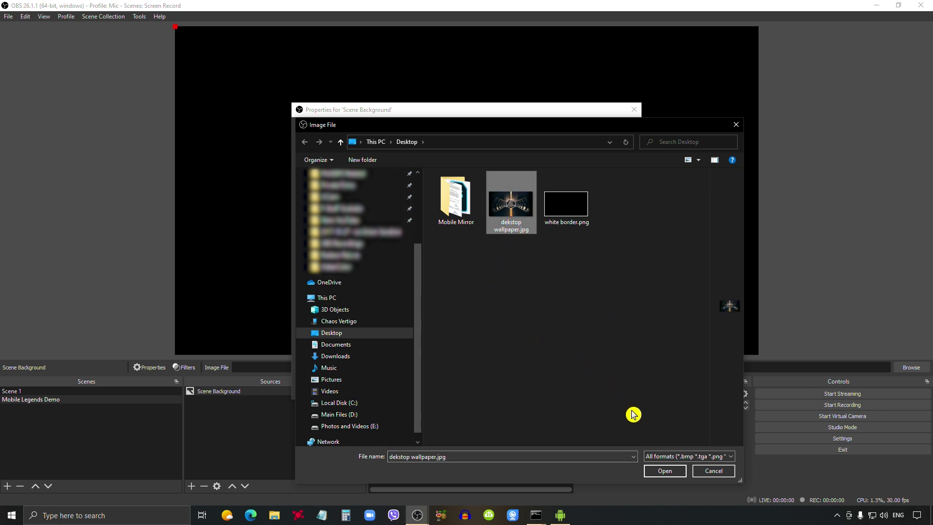
click(659, 472)
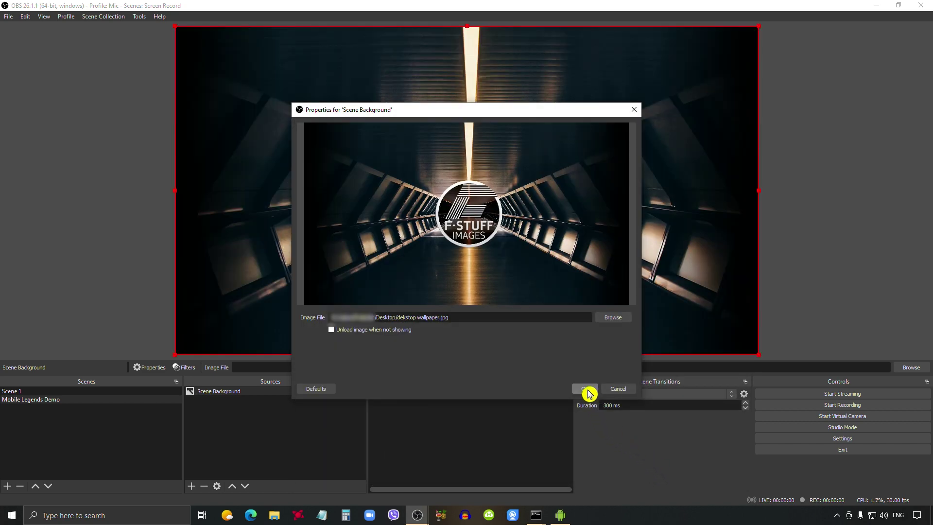
click(585, 389)
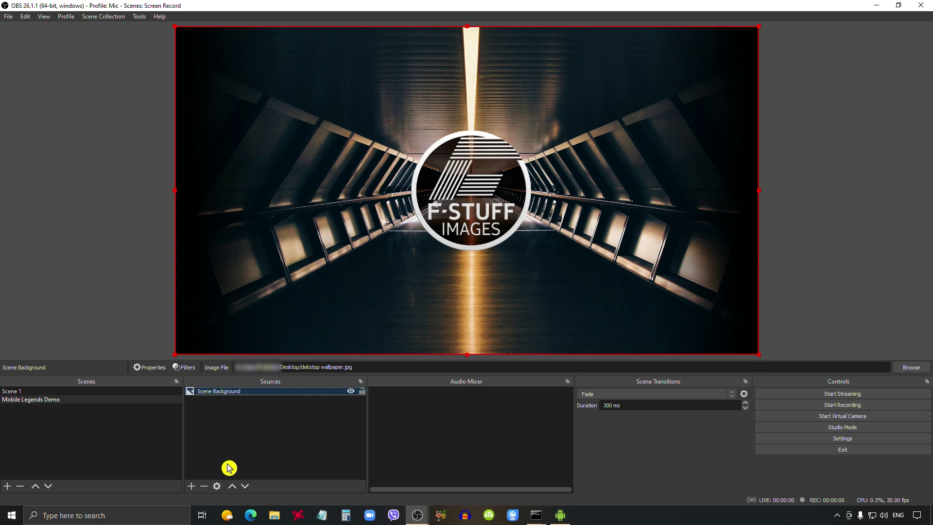
- Add a Game Capture source for the specific window "[scrcpy.exe]: SM-G965N" and enlarge it to the full canvas width
click(192, 486)
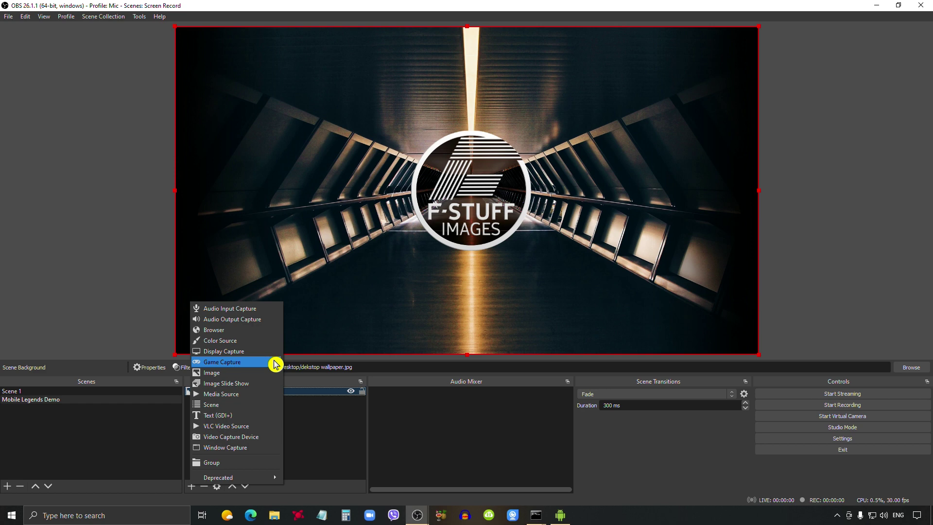
click(276, 364)
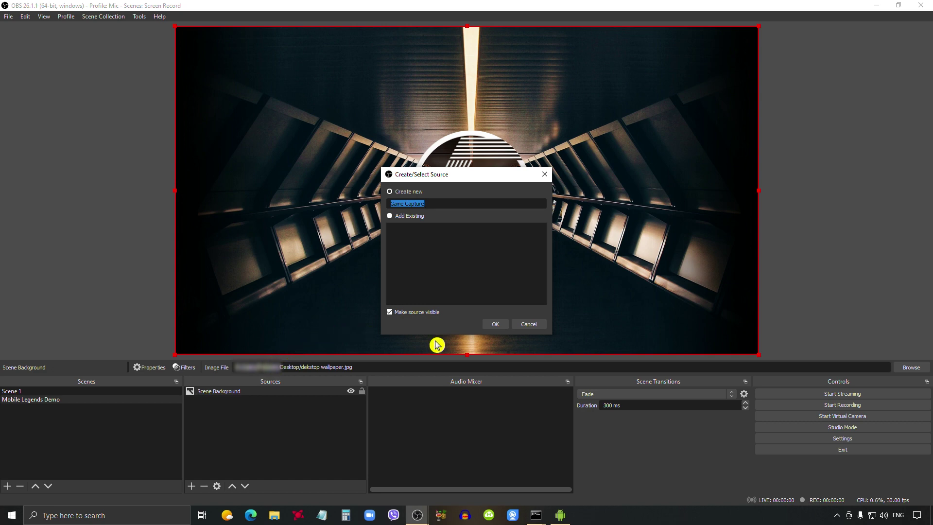
click(499, 324)
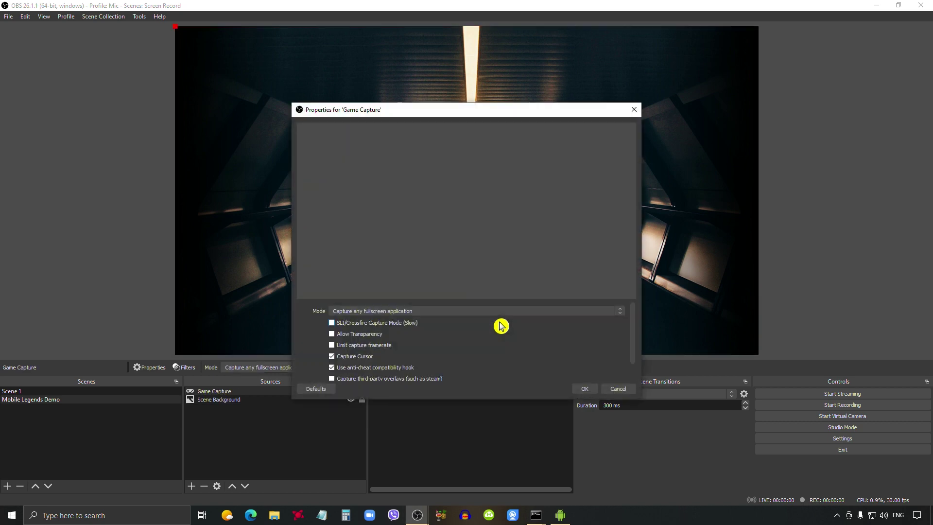
click(502, 312)
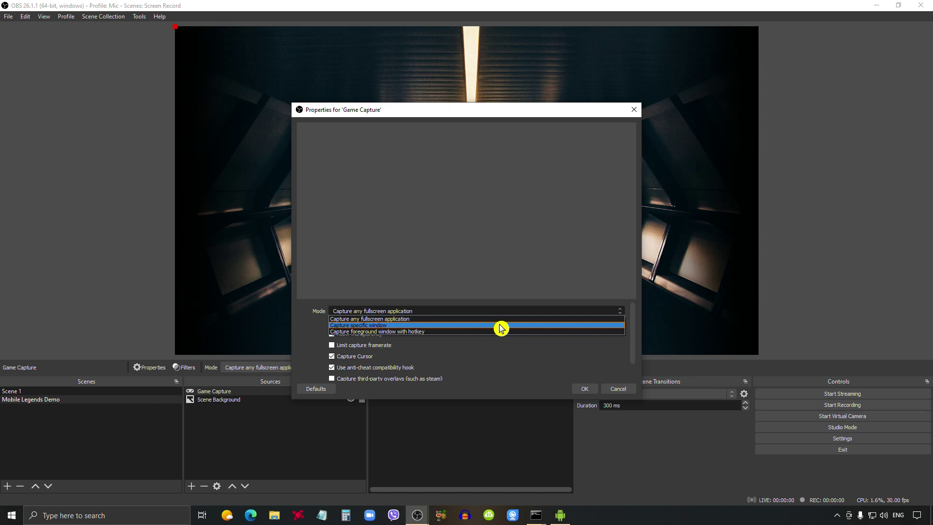
click(501, 325)
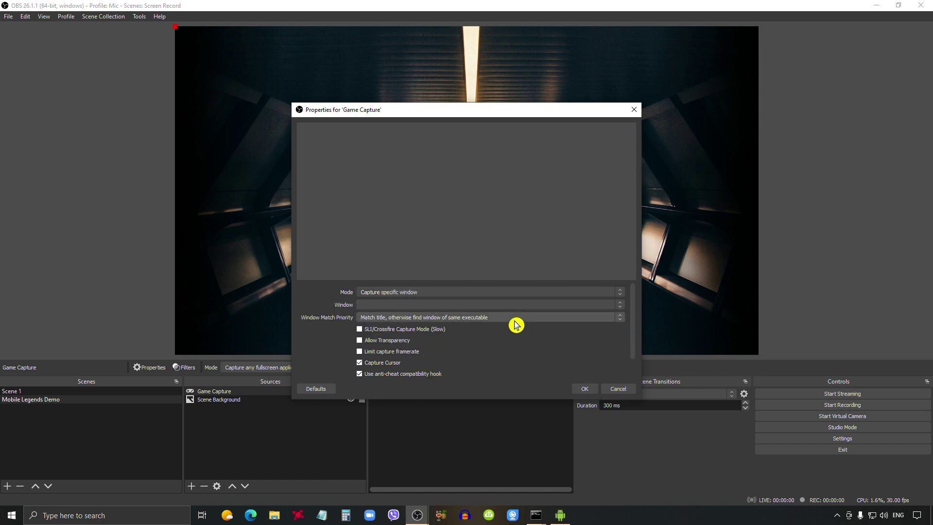
click(527, 307)
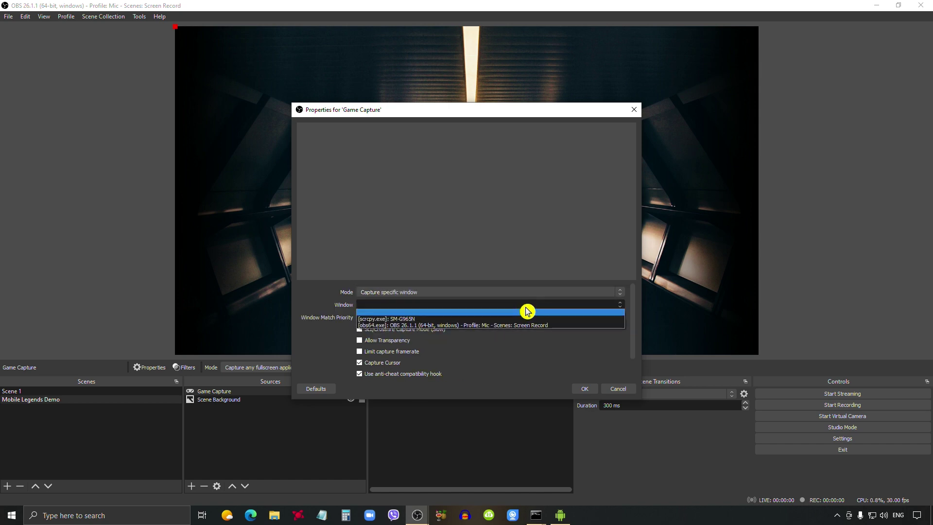
click(526, 320)
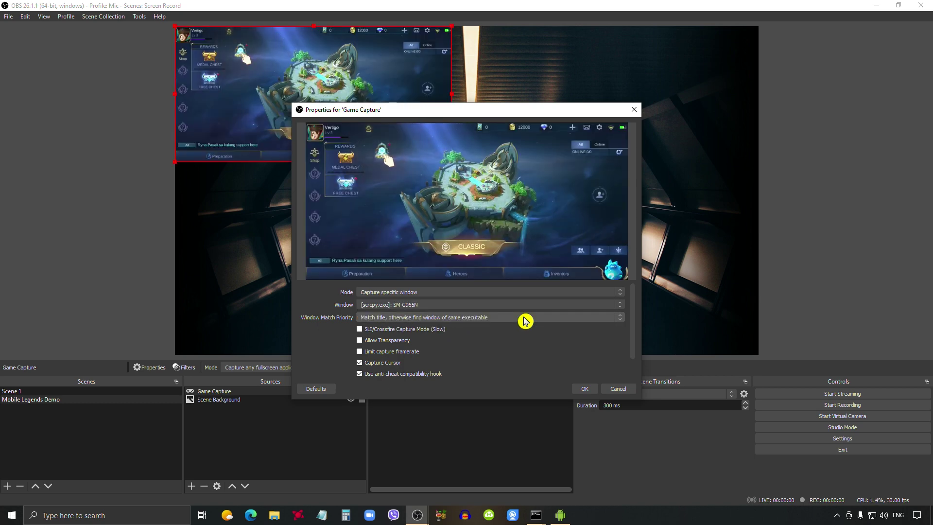
click(587, 392)
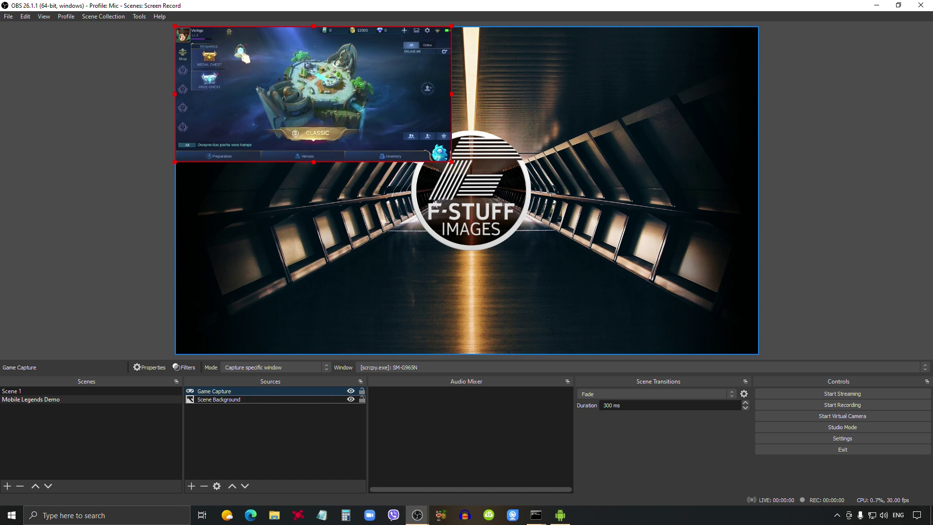
drag(452, 162, 758, 311)
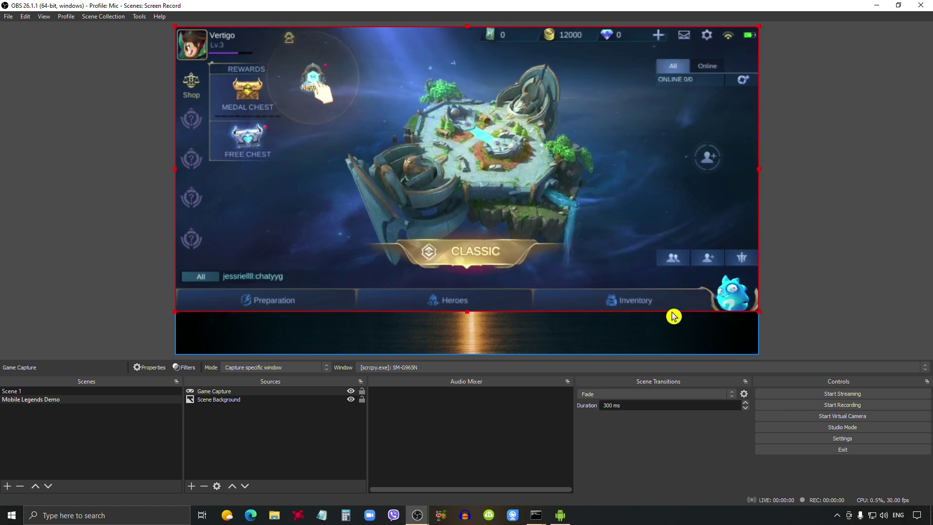
click(810, 325)
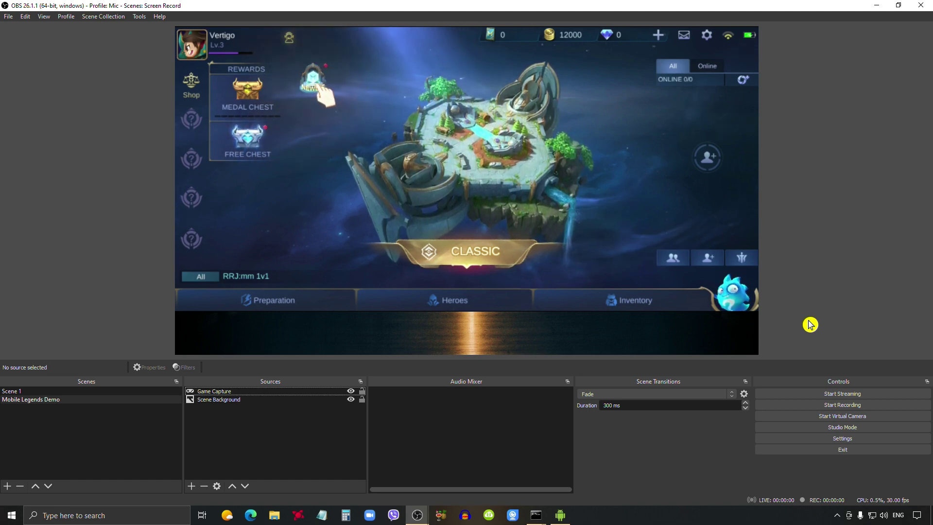
- Add a Video Capture Device source named "face" using e2eSoft iVCam and place it near the canvas's lower-right corner
click(193, 487)
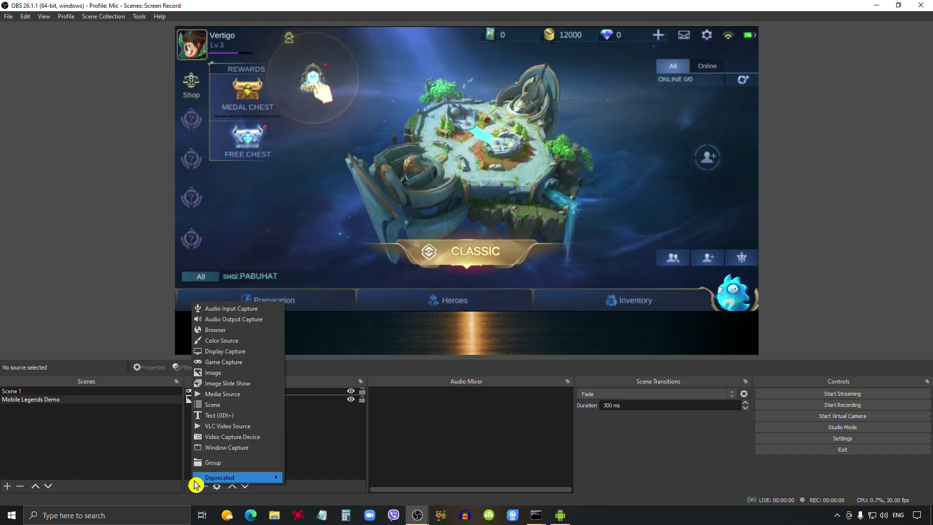
click(269, 437)
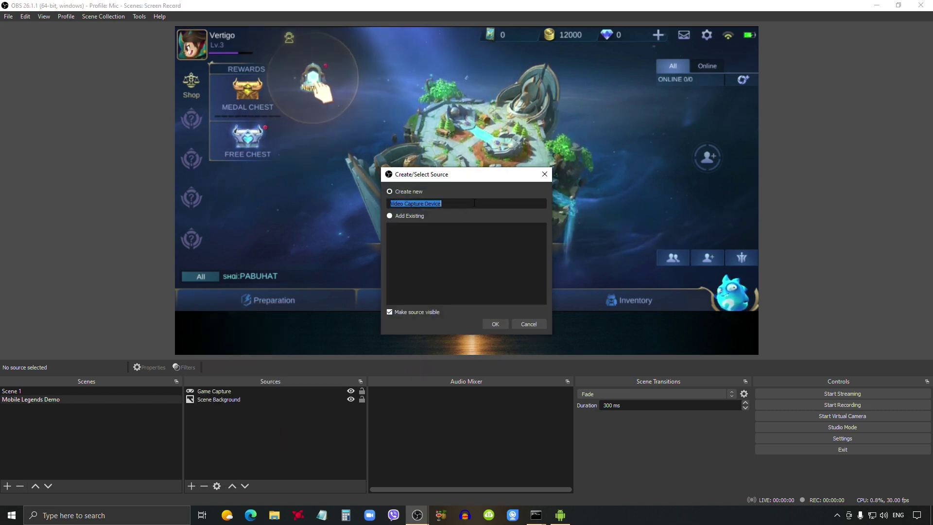
text(face)
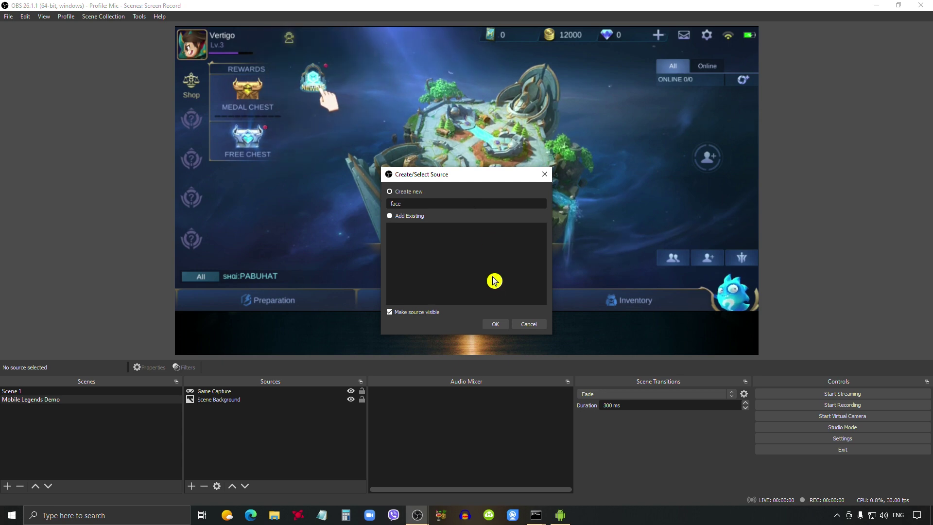
click(498, 326)
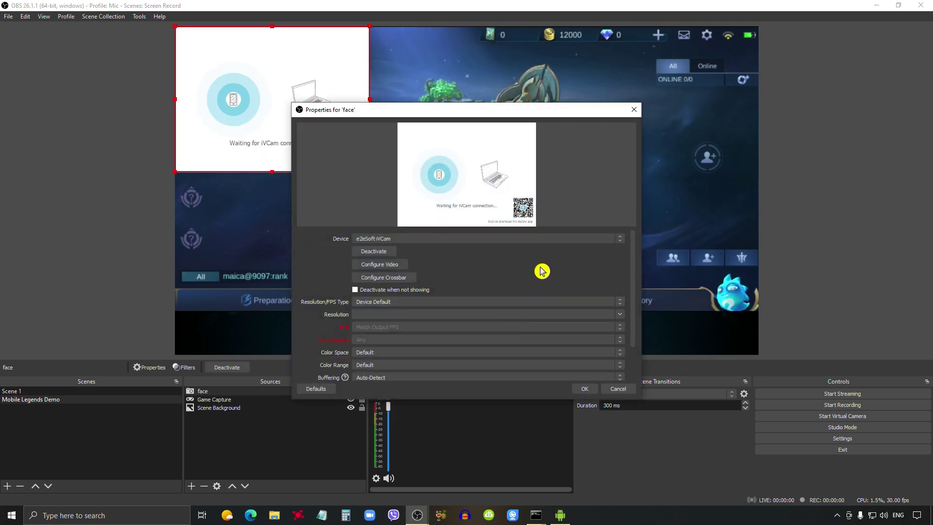
click(545, 241)
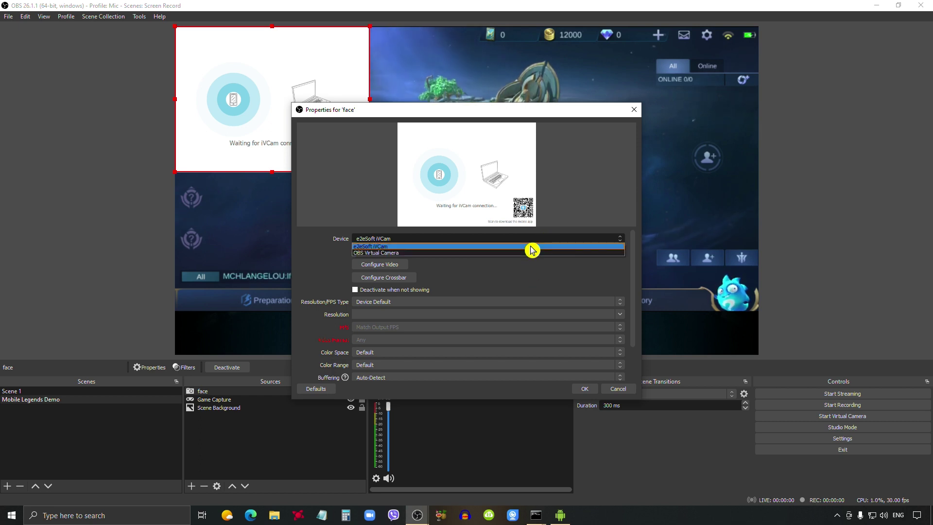
click(533, 247)
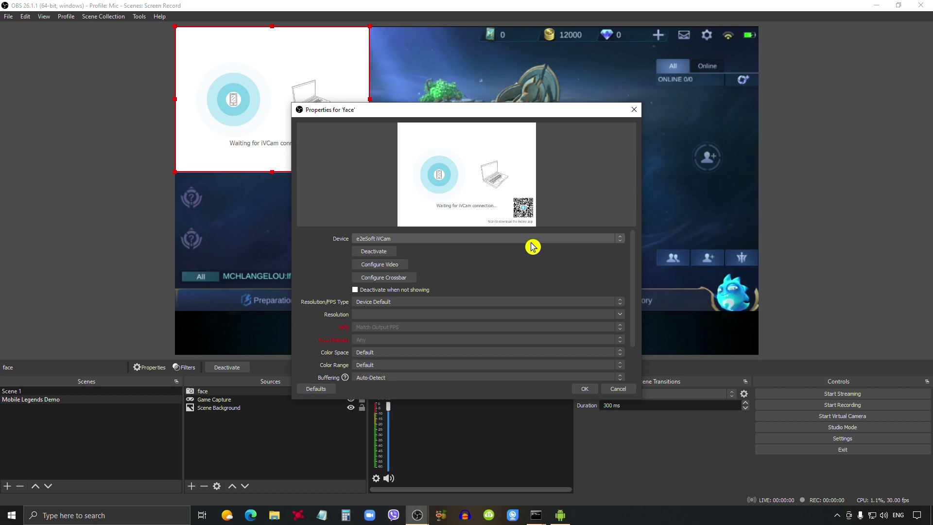
click(587, 389)
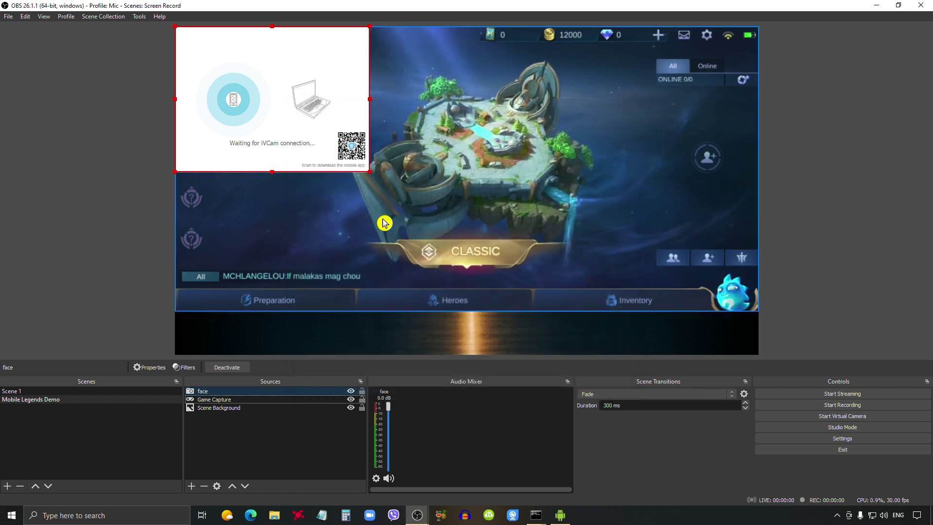
drag(273, 100, 650, 272)
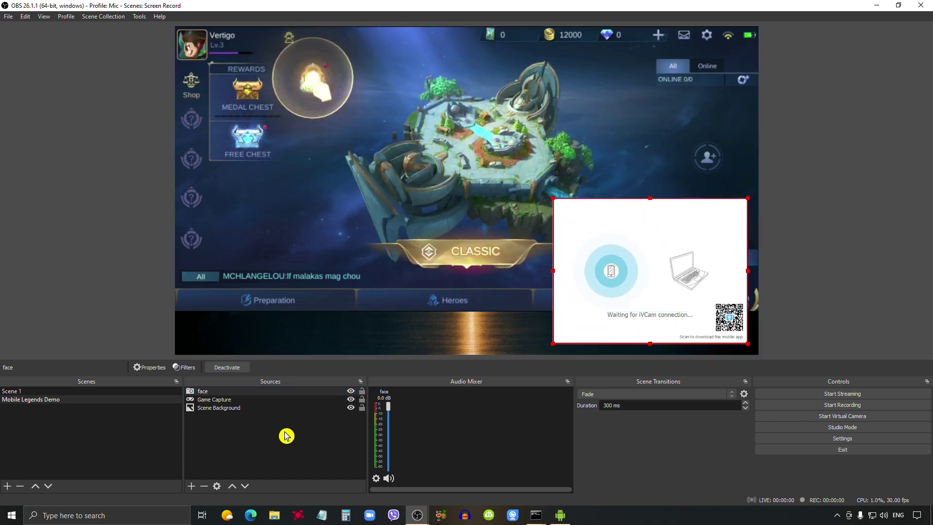
- Add an image source named "simple border" that uses white border.png from the Desktop, and shrink it into place above the face camera
click(196, 486)
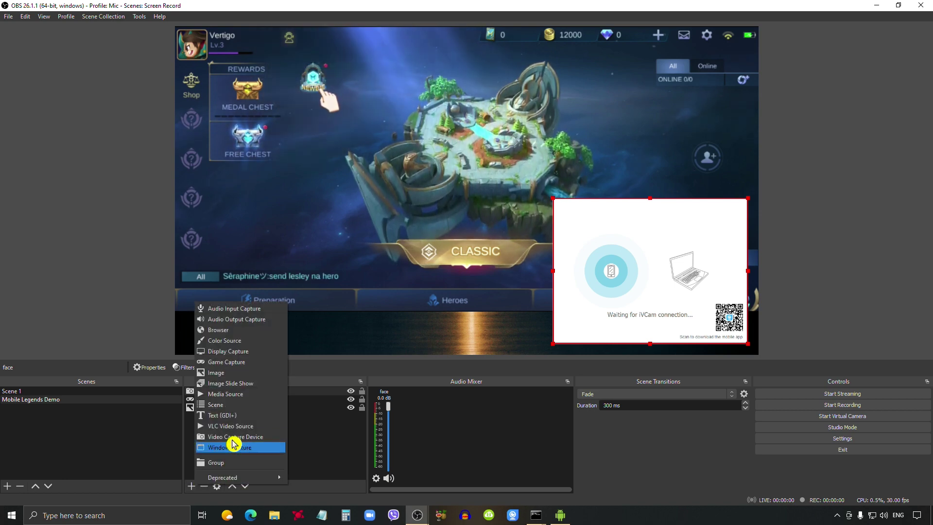
click(243, 378)
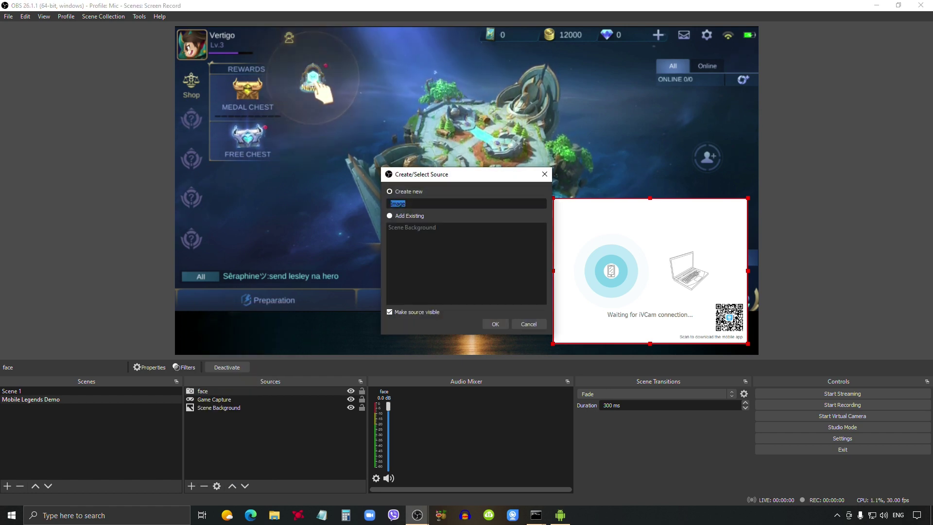
text(sim)
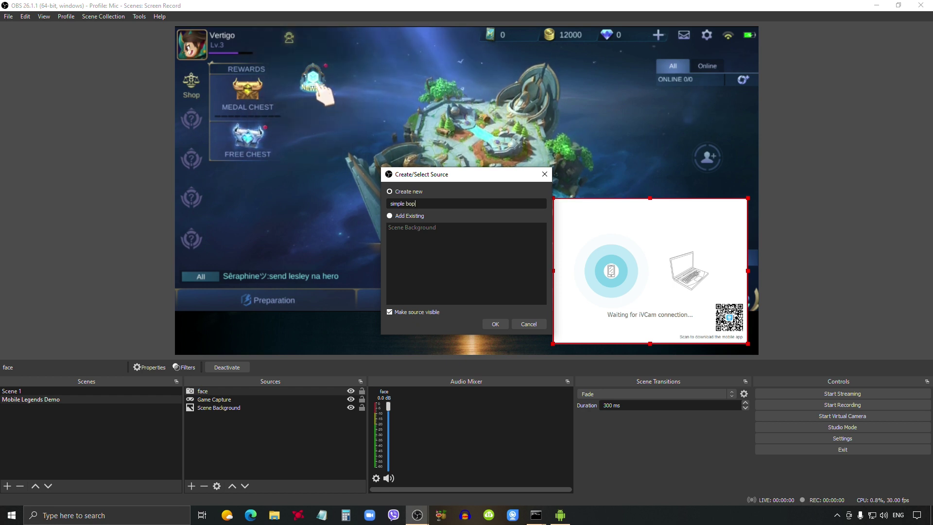
text(ple borderr)
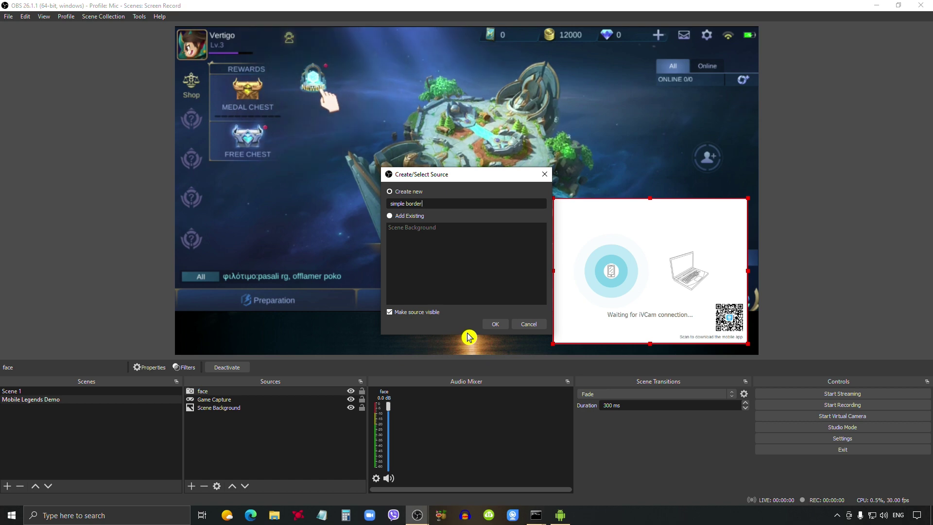
click(495, 324)
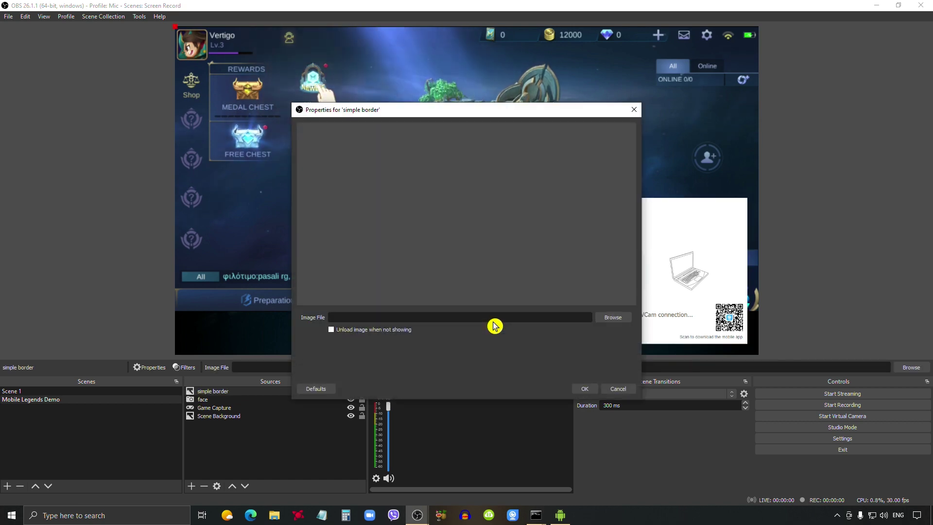
click(626, 321)
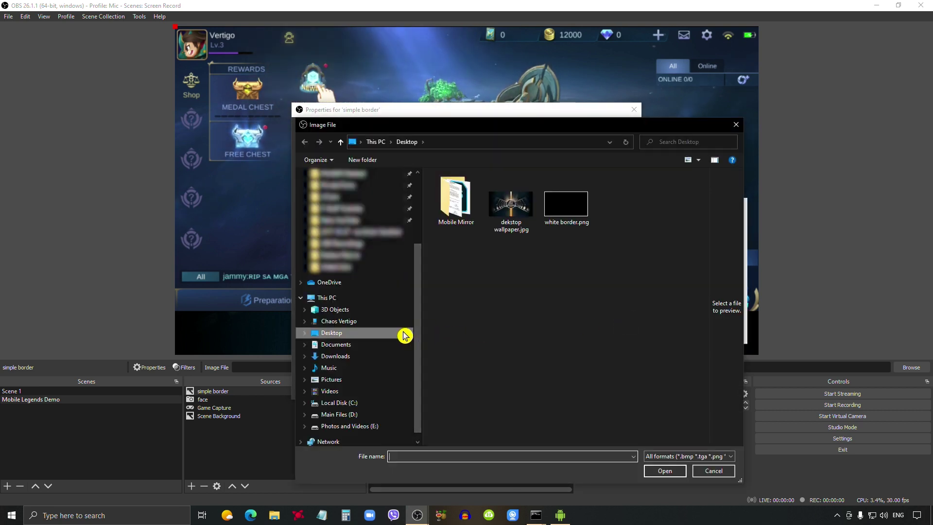
click(578, 223)
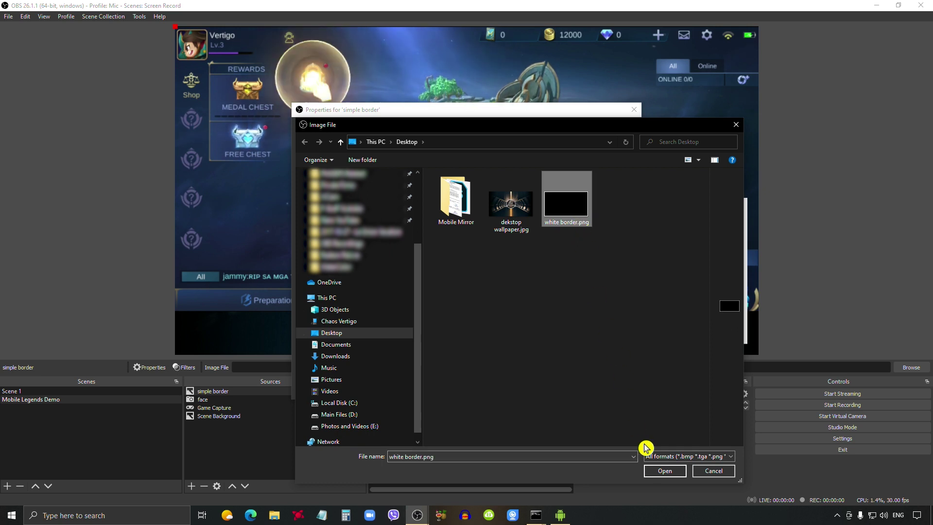
click(660, 471)
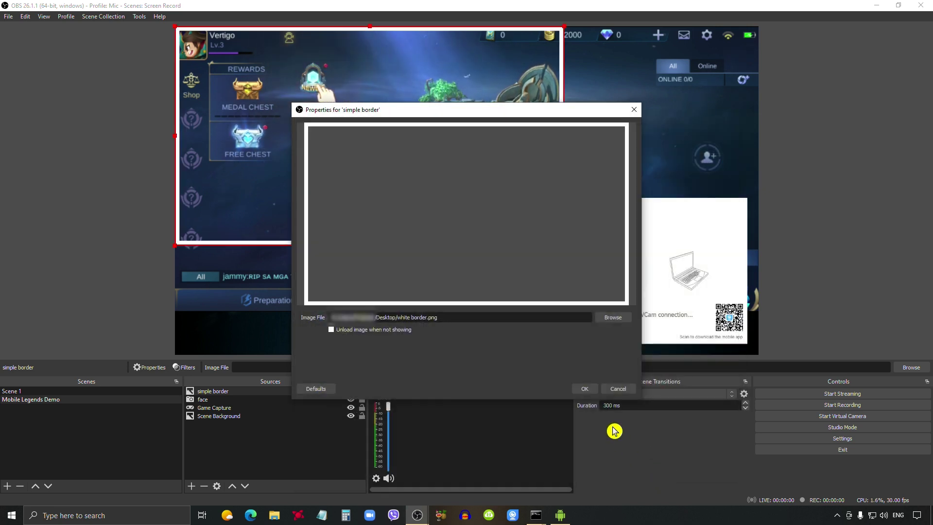
click(589, 389)
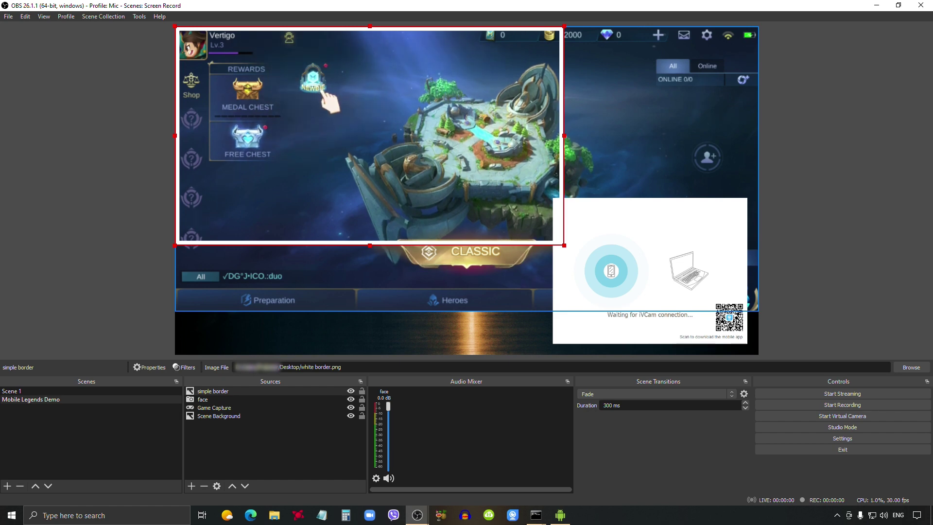
drag(175, 245, 578, 183)
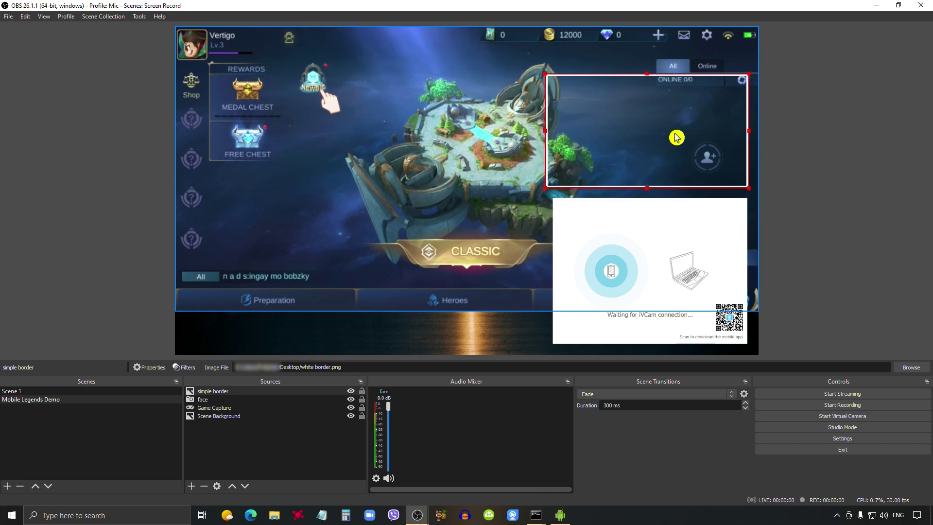
- Add a VLC Video Source named "animated" to the scene
click(194, 487)
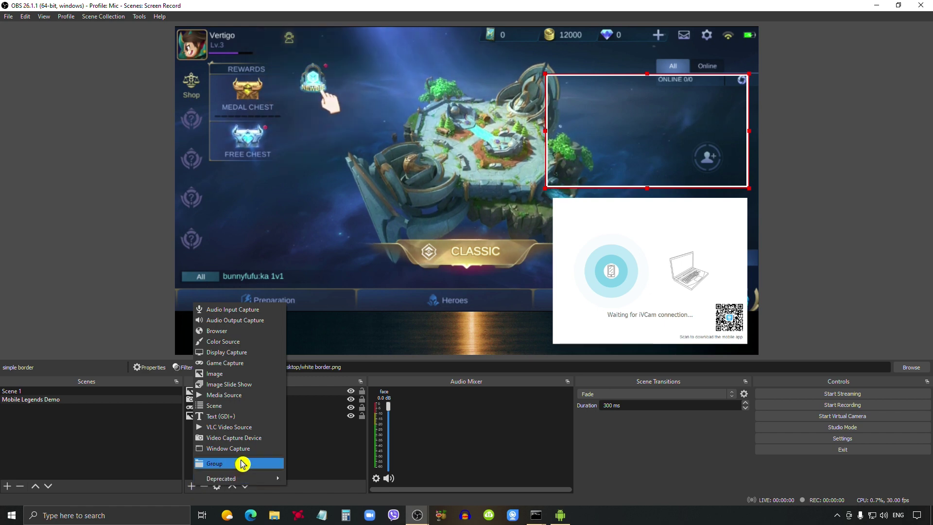
click(271, 431)
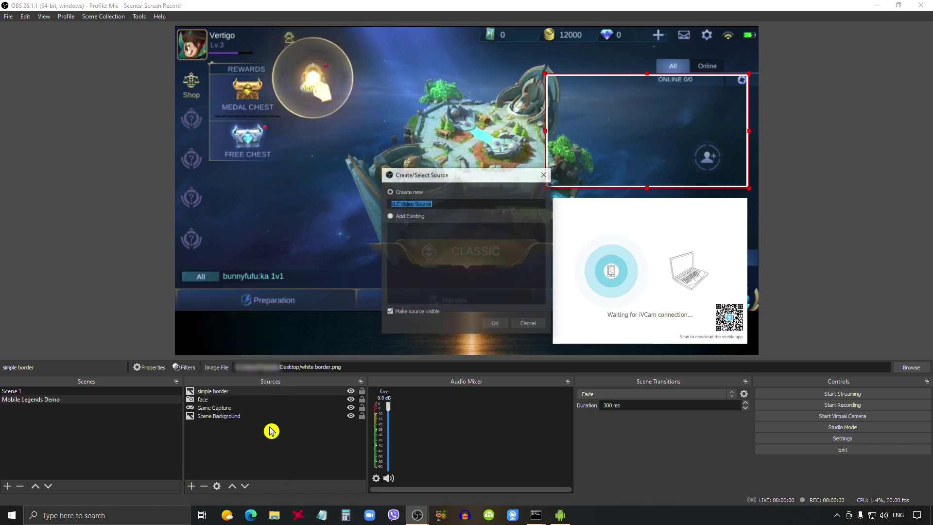
text(a)
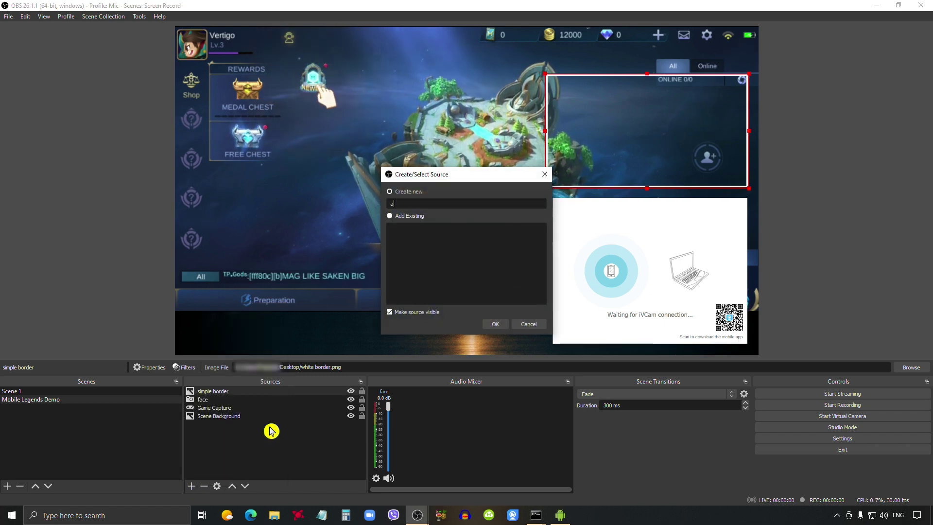
text(nimat)
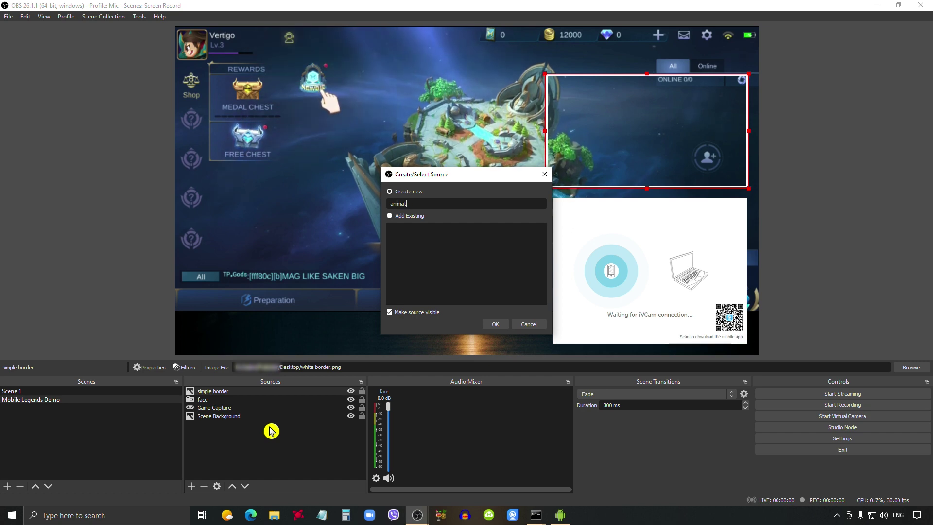
text(ed)
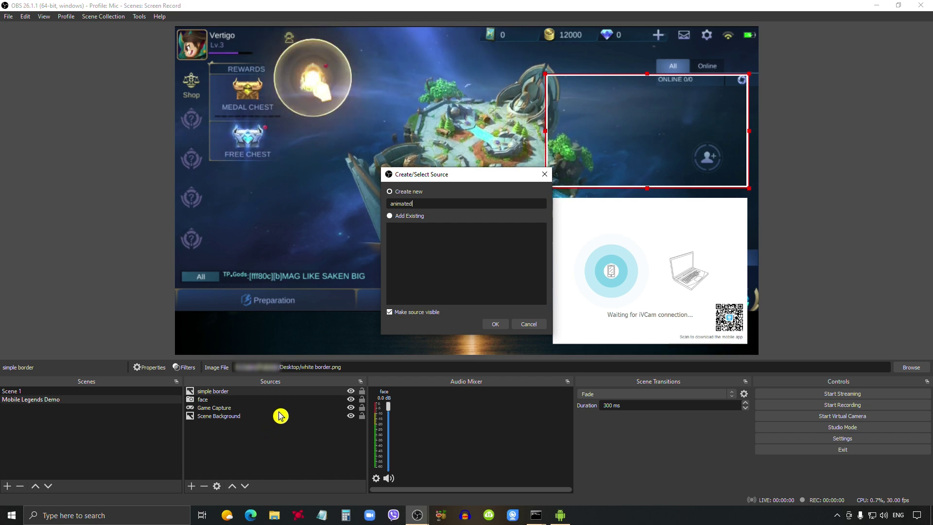
click(496, 324)
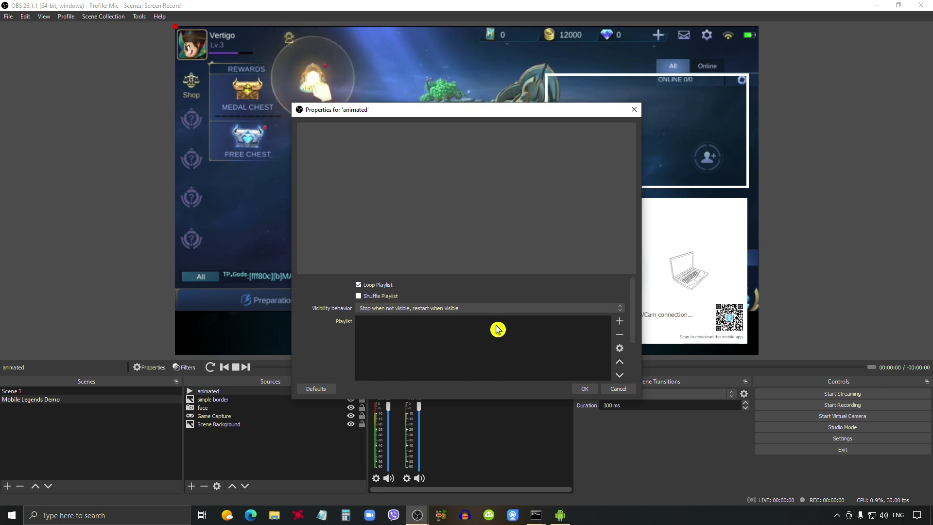
- Add Red and Black 03.mov from the Desktop to the animated source's playlist, and place the border beside the face camera
click(624, 325)
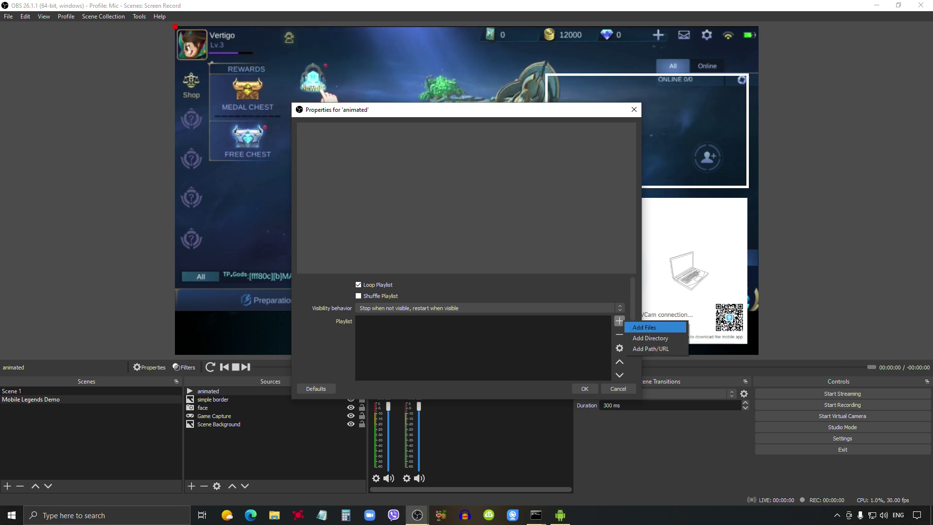
click(653, 328)
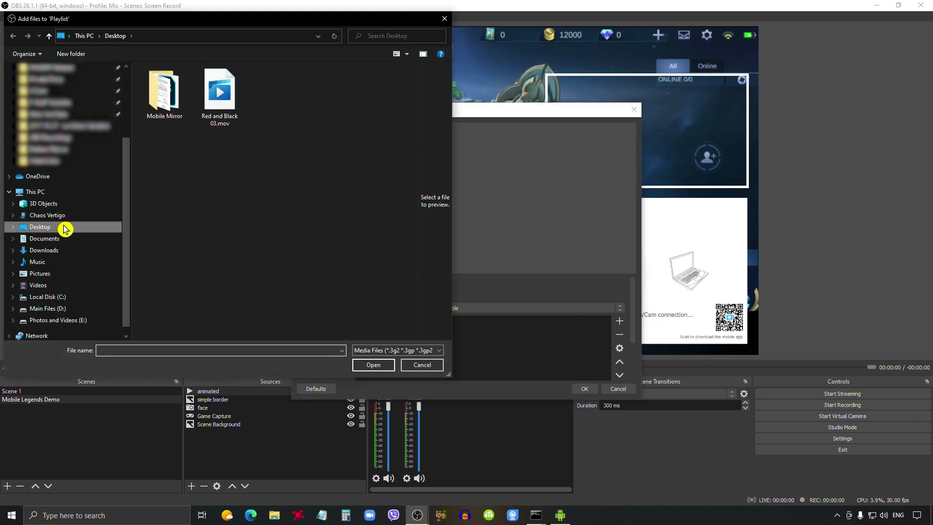
click(228, 117)
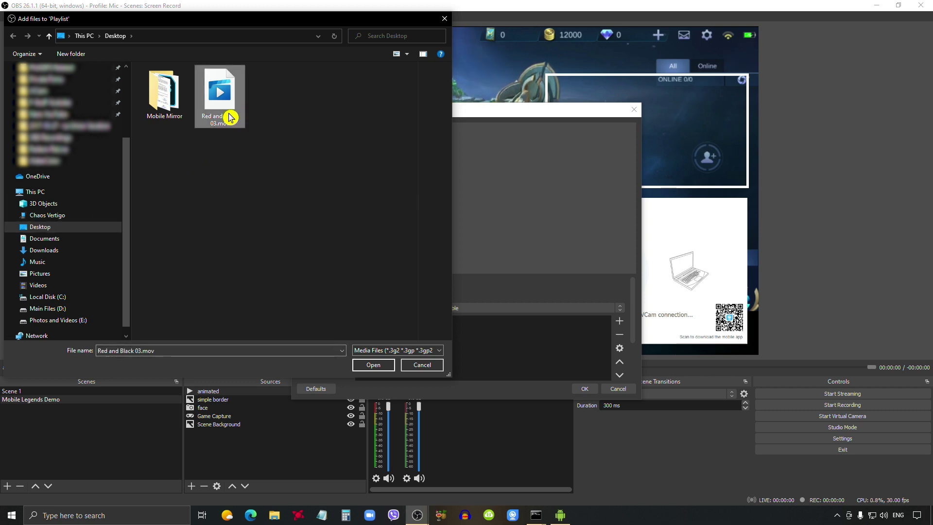
click(384, 369)
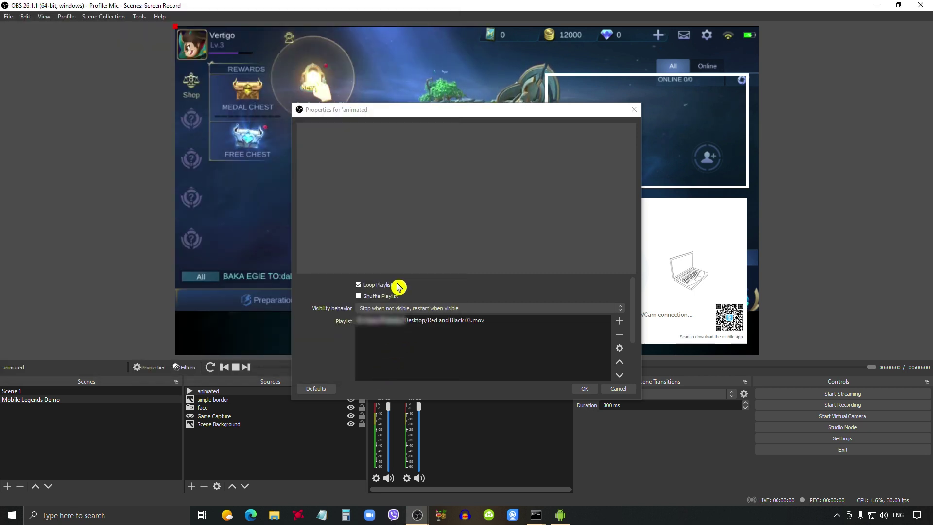
click(585, 389)
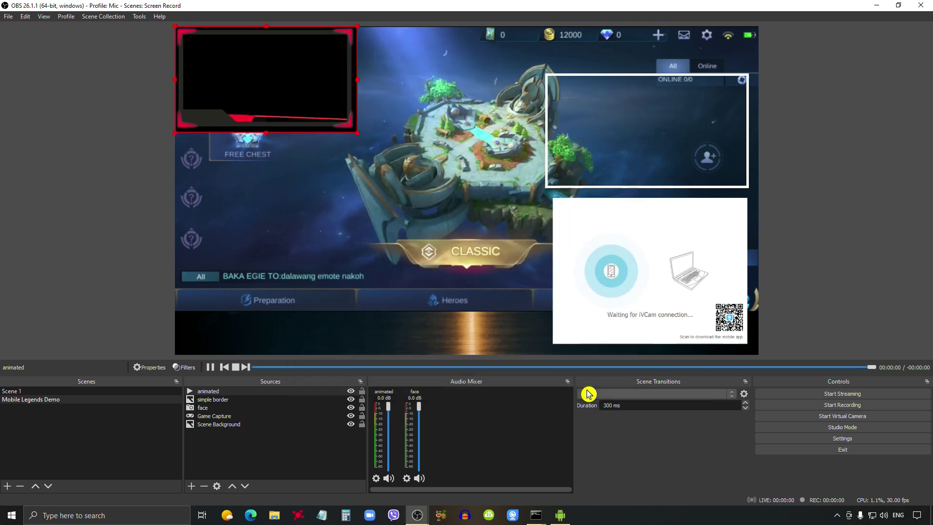
drag(303, 92, 466, 246)
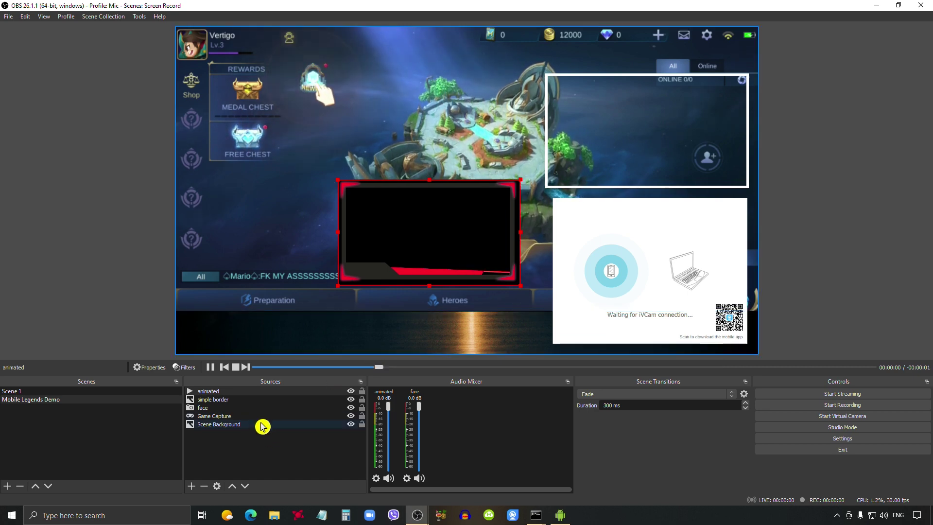
- Remove the simple border source from the scene
click(240, 399)
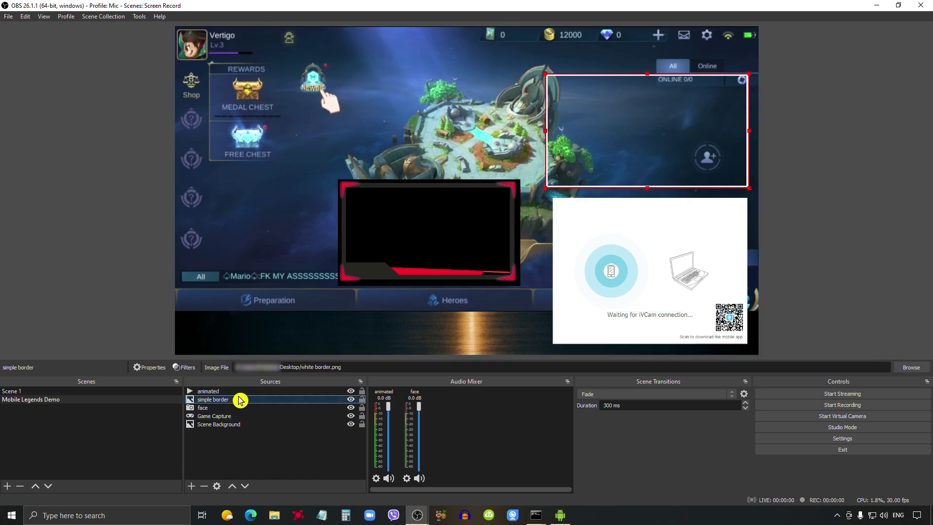
click(204, 486)
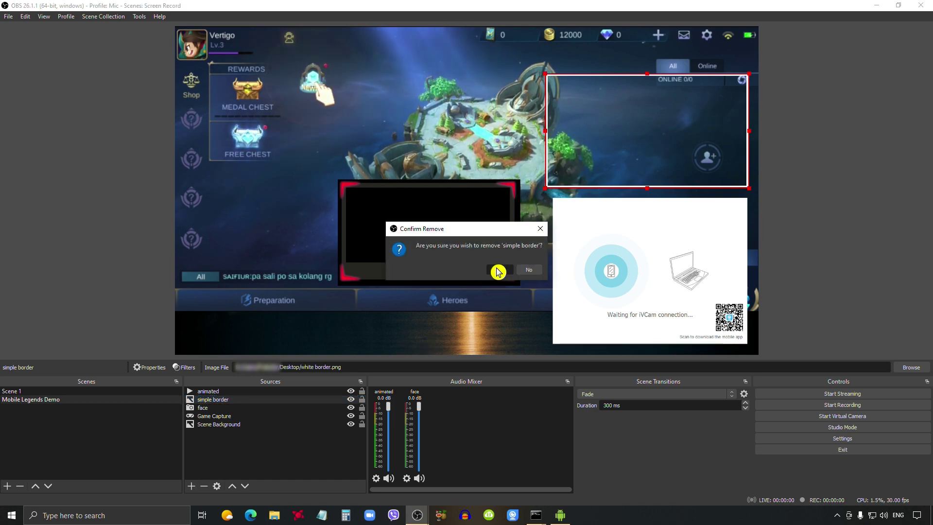
click(498, 271)
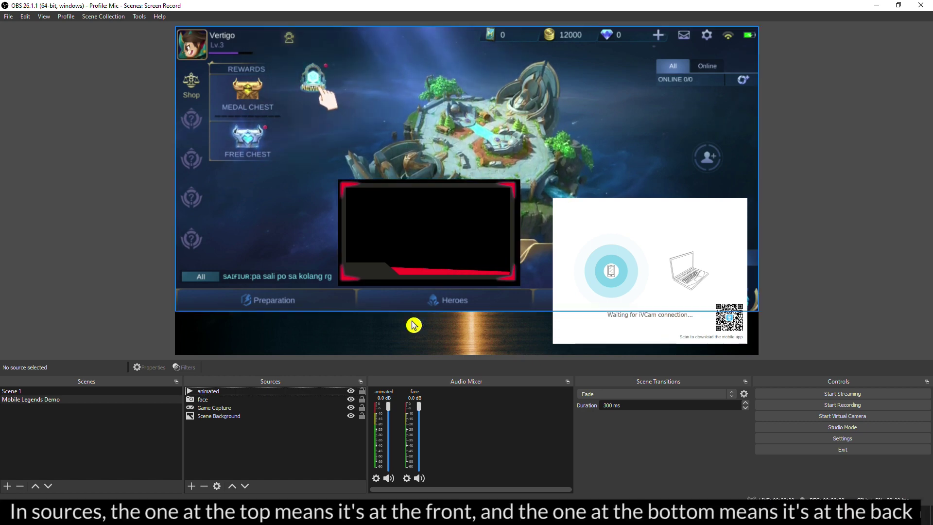
- Bring the face source in front of the animated border, and crop its right and bottom edges to fit inside the frame
click(216, 400)
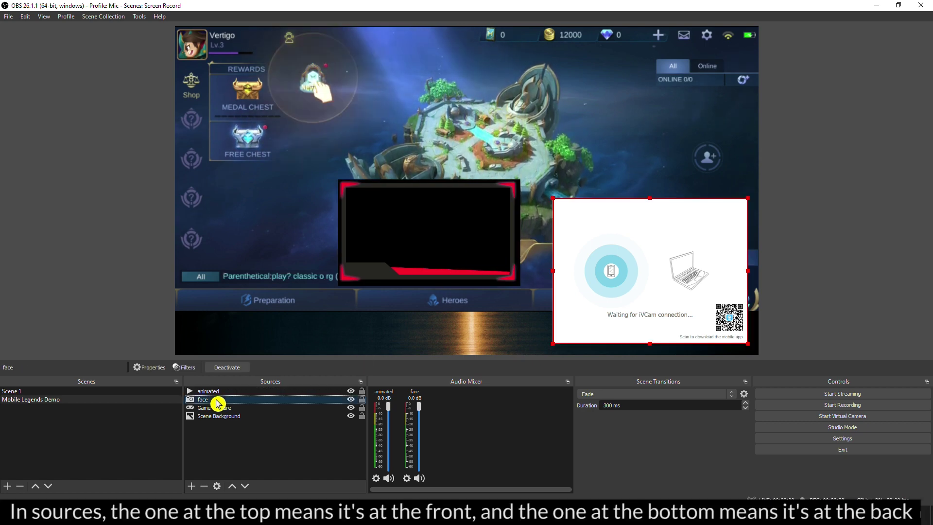
click(232, 487)
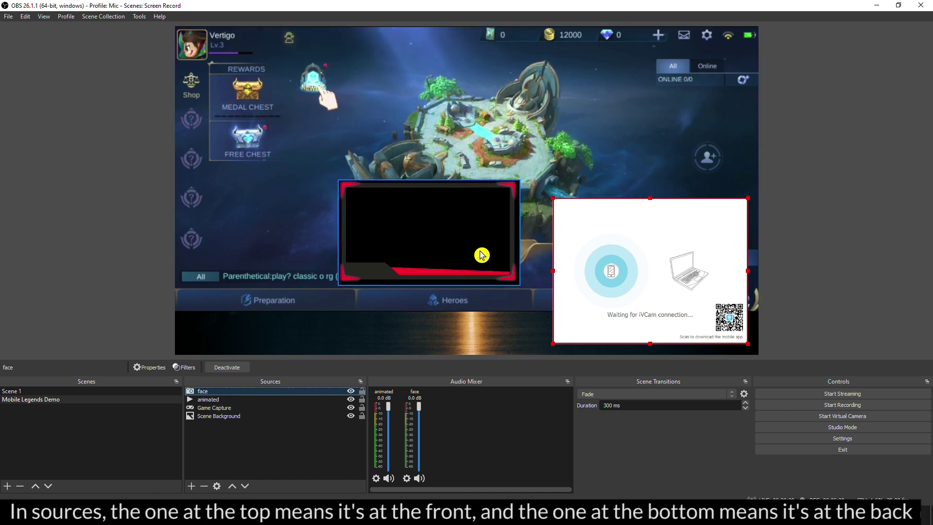
drag(649, 242, 443, 232)
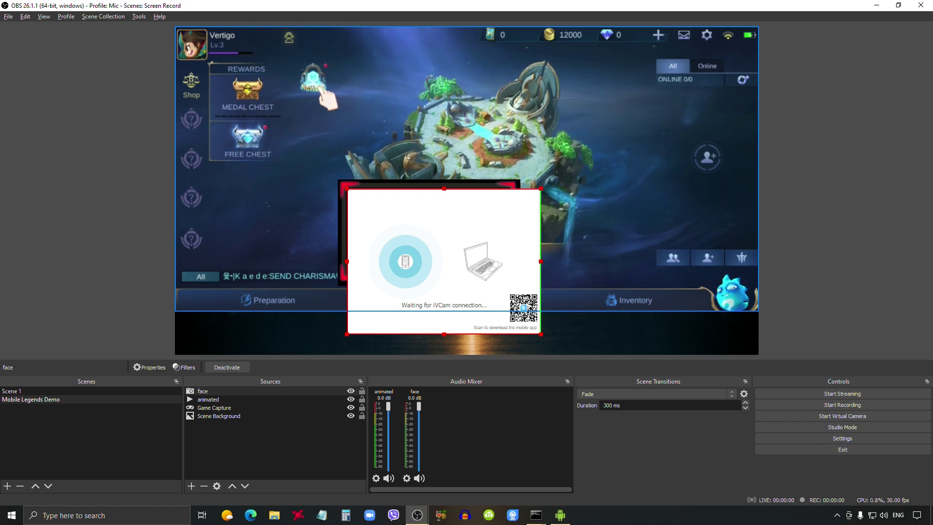
drag(541, 261, 509, 261)
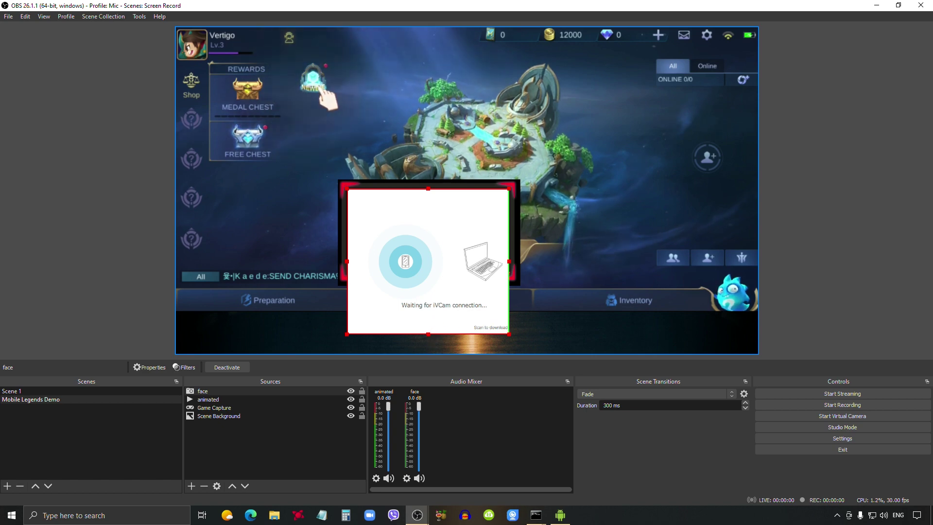
drag(428, 334, 428, 262)
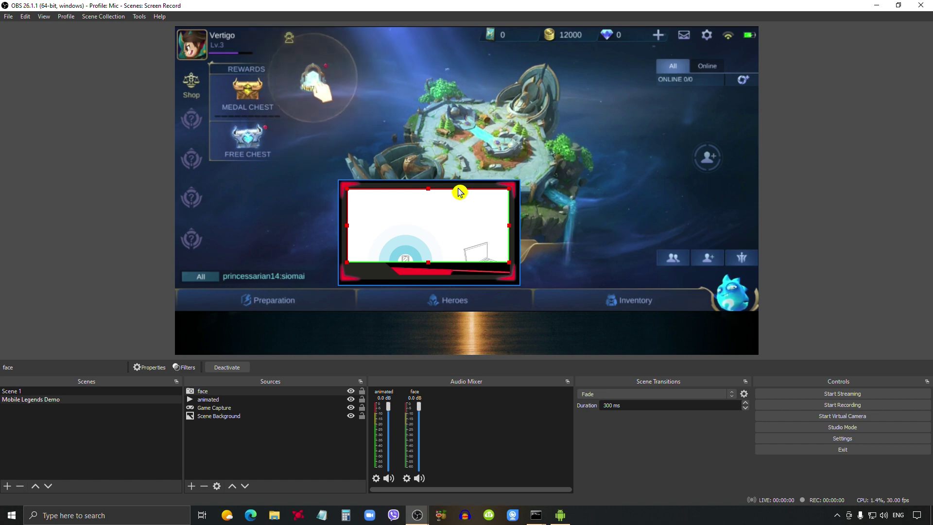
- Group the face and animated sources, and shrink the group into the canvas's lower-right corner
ctrl+click(230, 399)
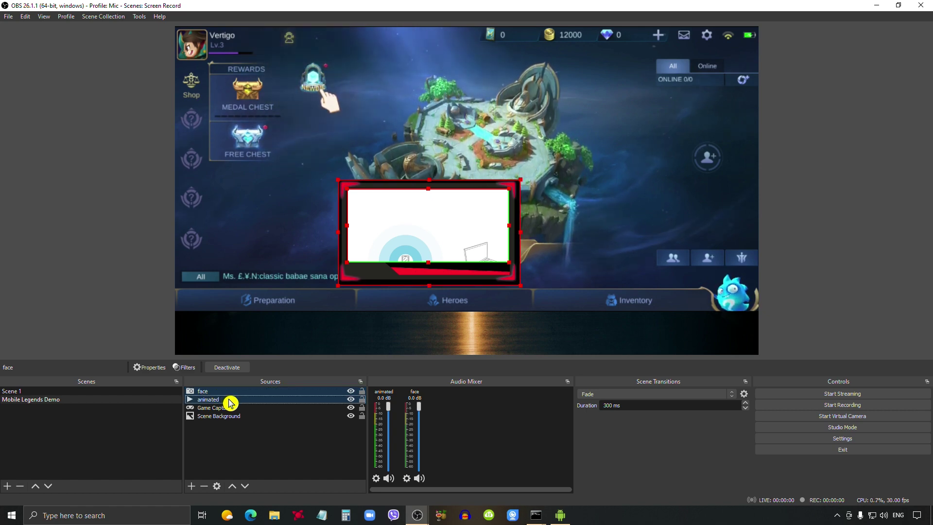
right_click(230, 400)
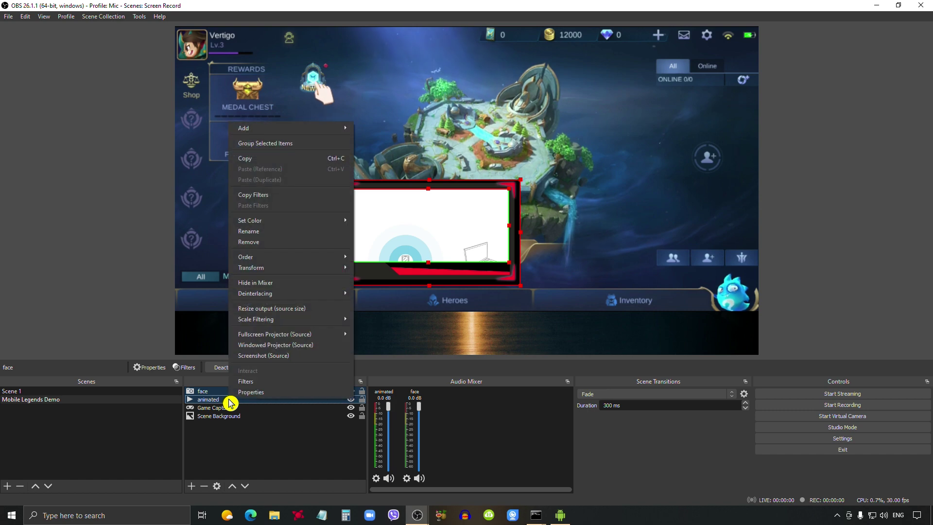
click(294, 143)
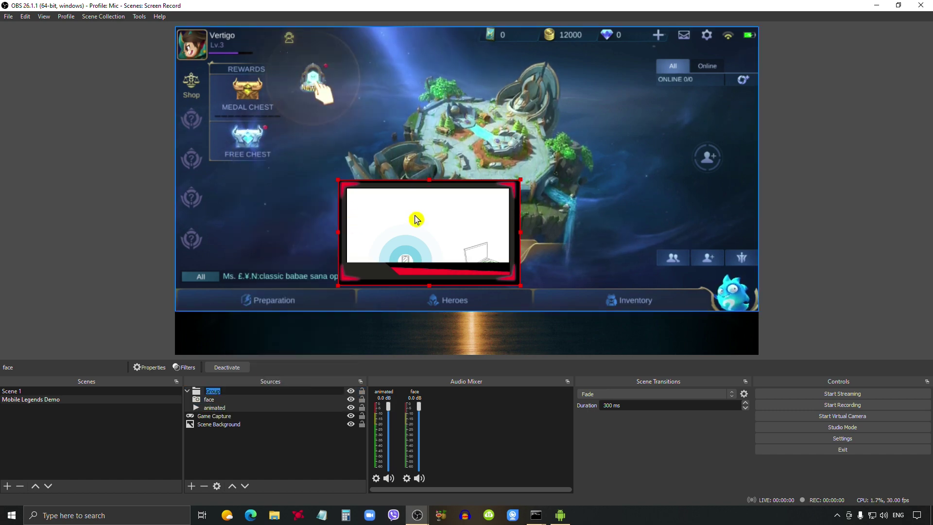
drag(419, 216, 657, 286)
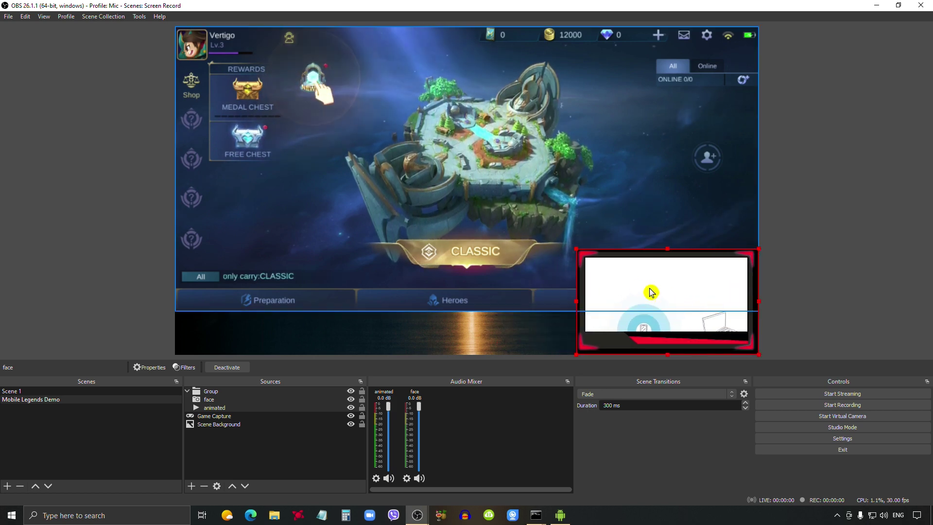
drag(576, 248, 644, 288)
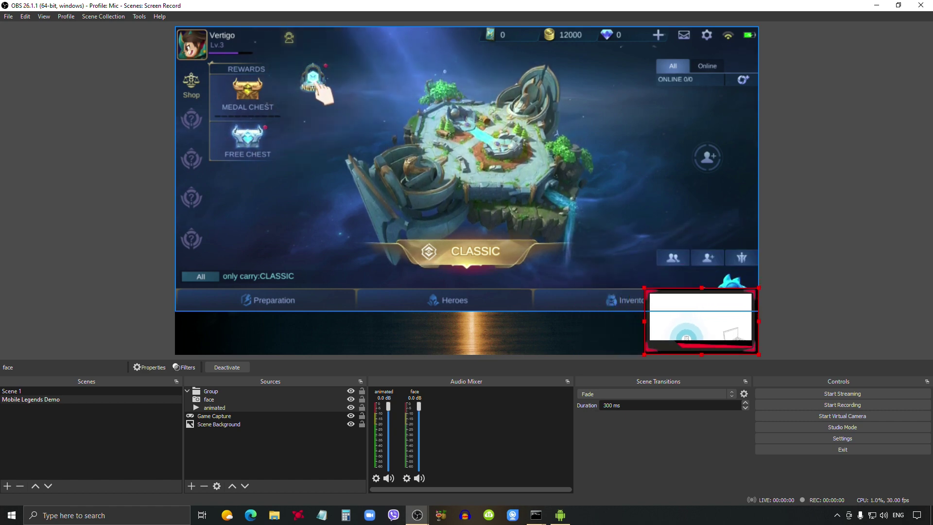
- Add a Text (GDI+) source reading "Please like and share! Thank you for watching. I stream everyday from 6pm to 10pm."
click(788, 307)
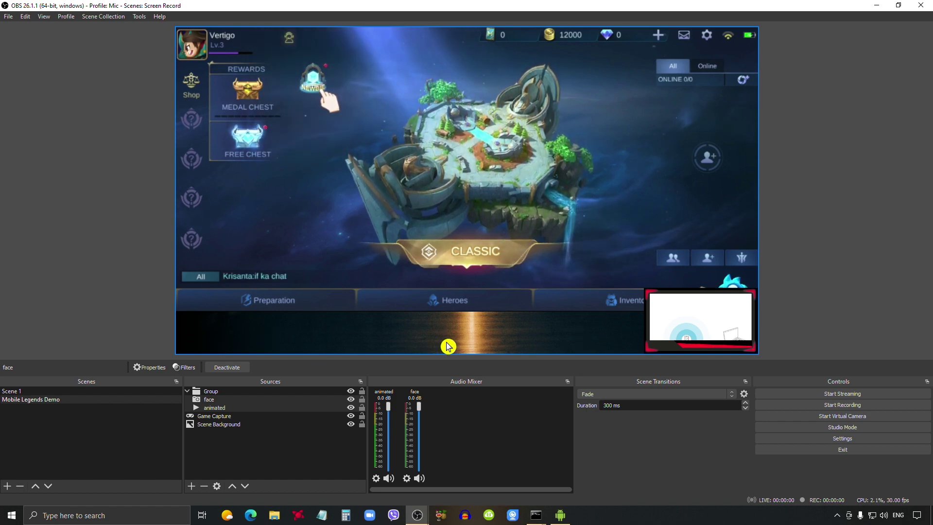
click(192, 487)
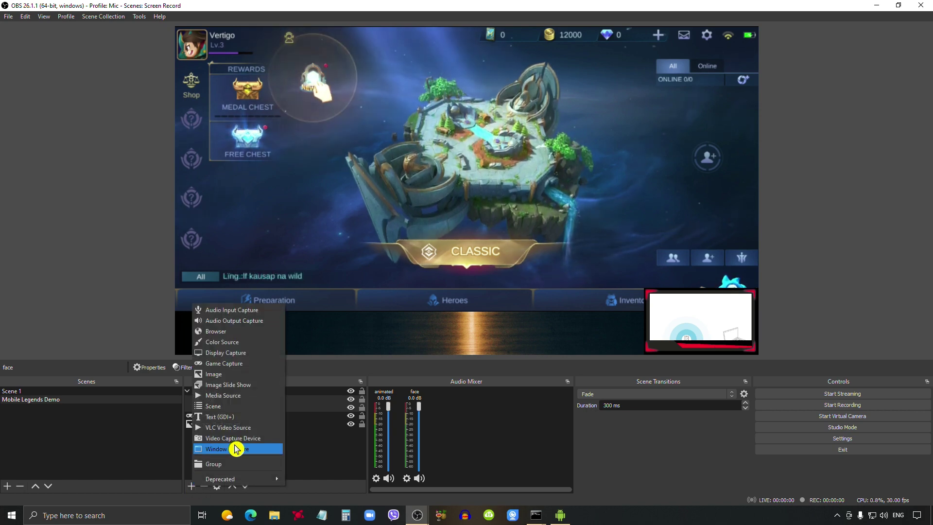
click(246, 419)
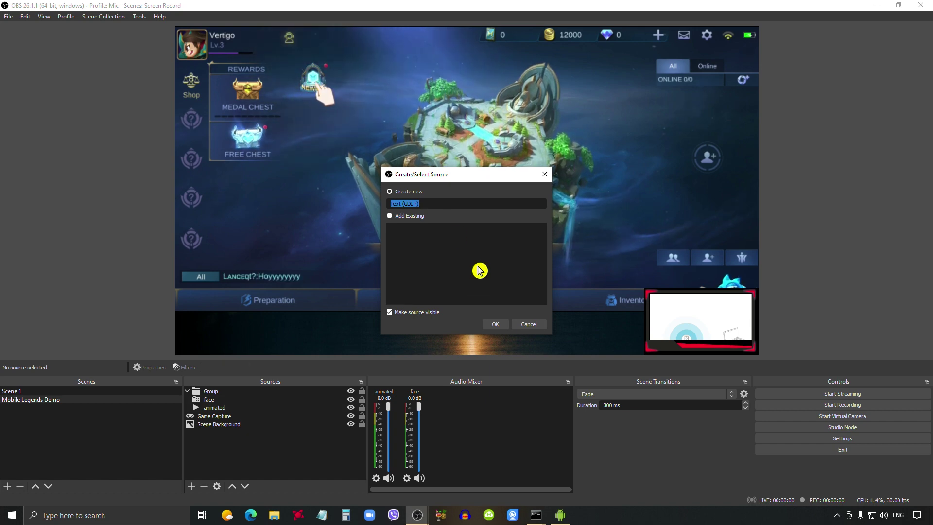
click(501, 328)
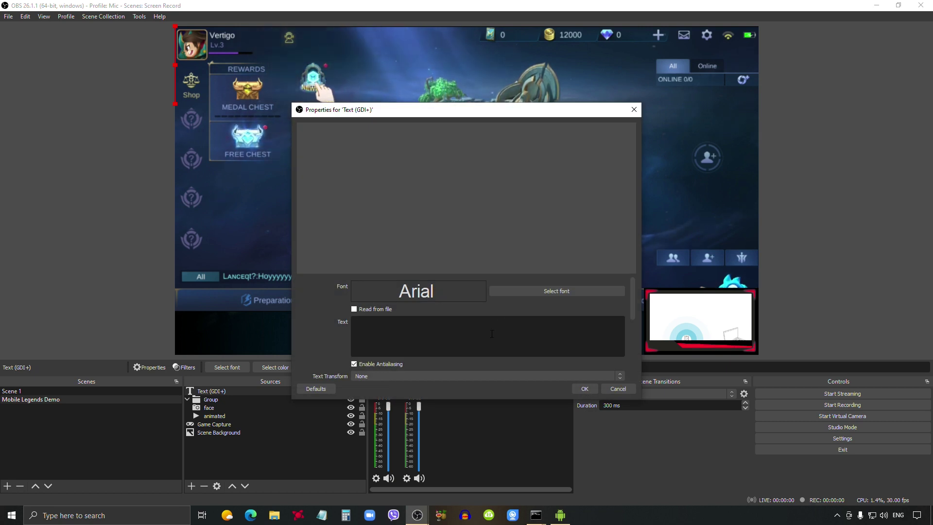
text(Ple)
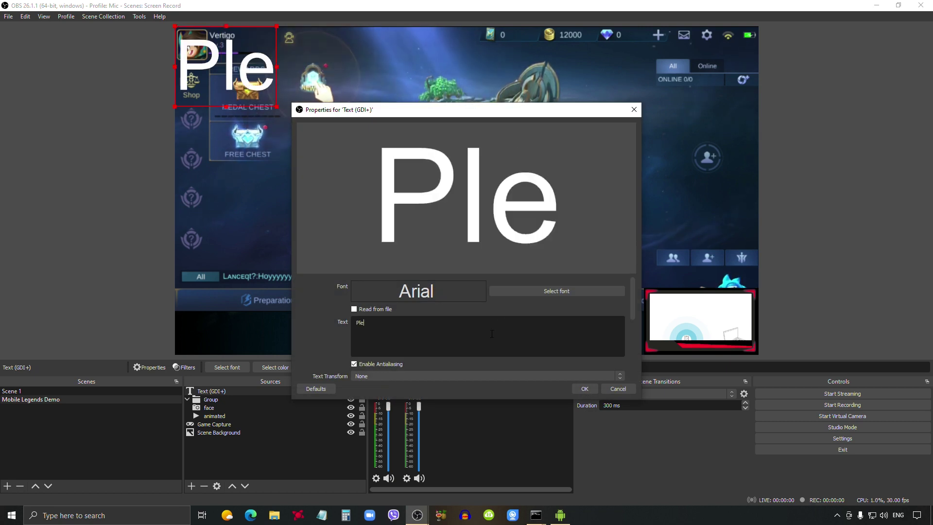
text(ase like a)
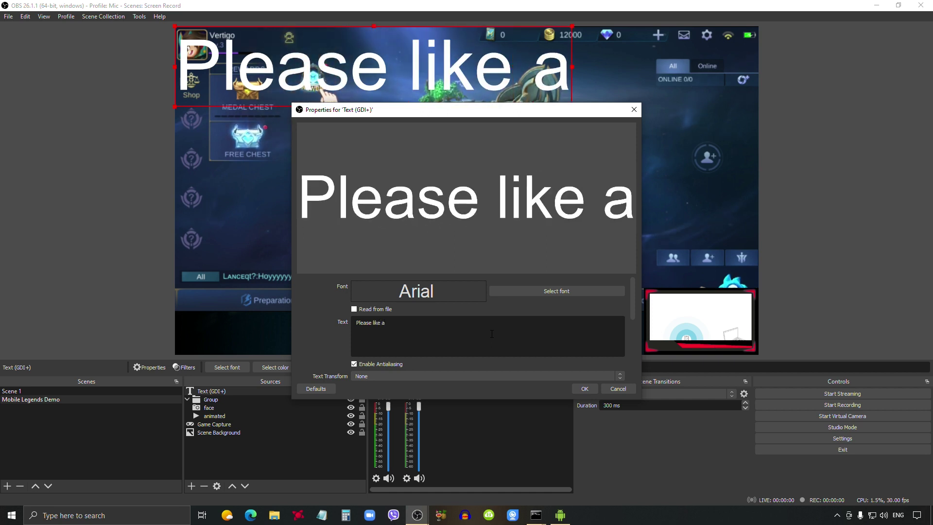
text(nd share!)
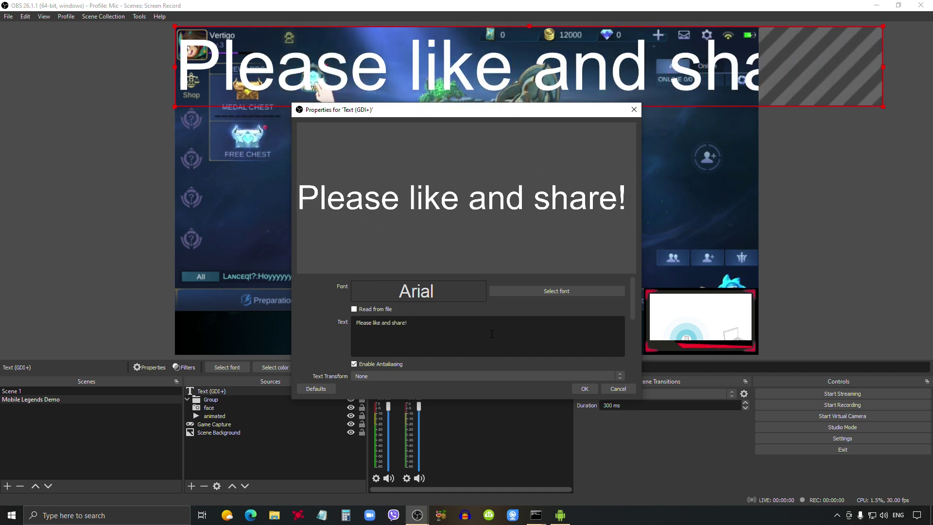
text( Thank you for )
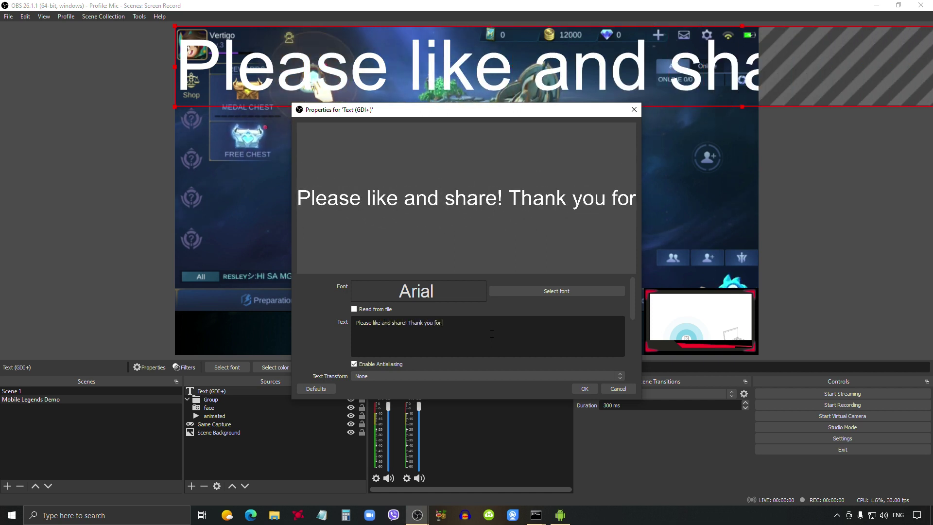
text(watching. I s)
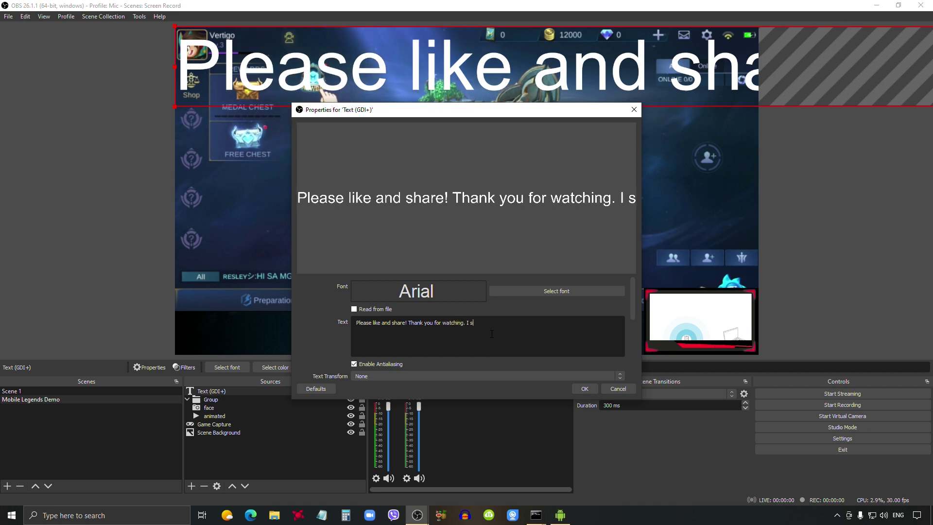
text(tream everyday )
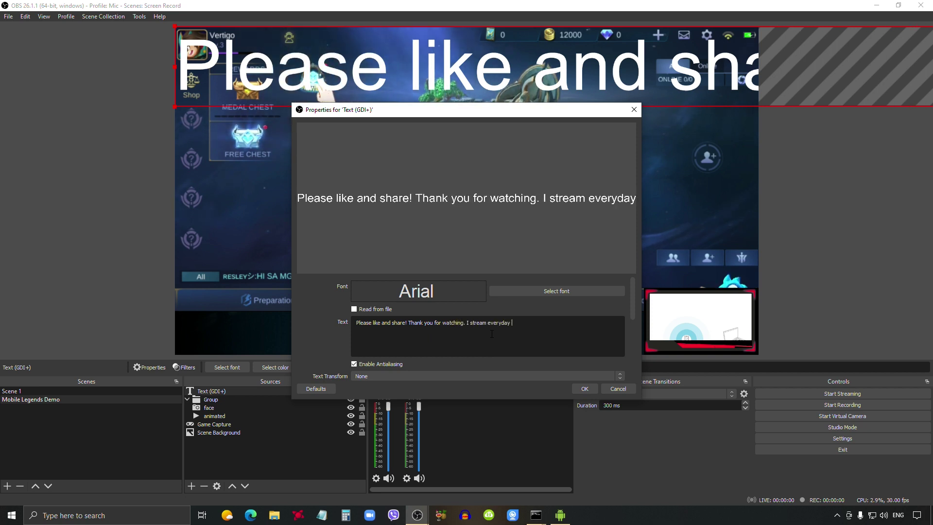
text(from 6p)
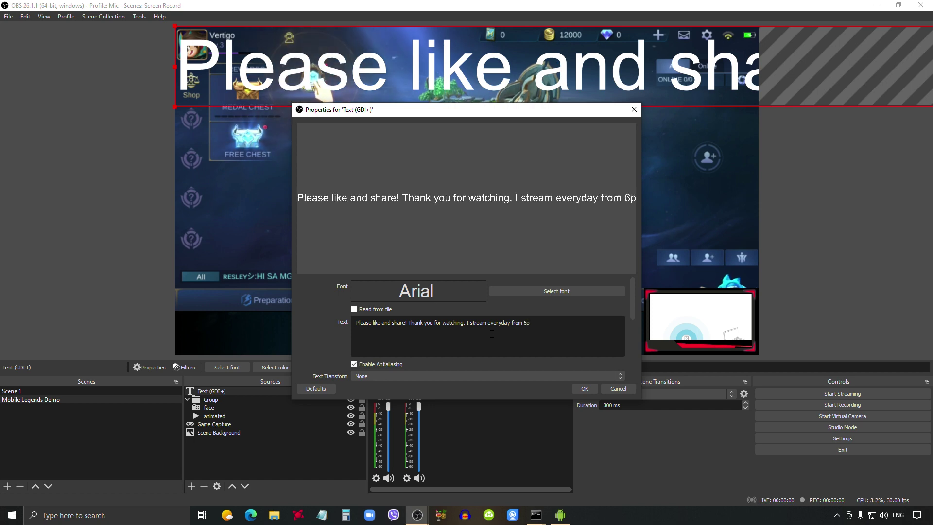
text(m to 10pm.)
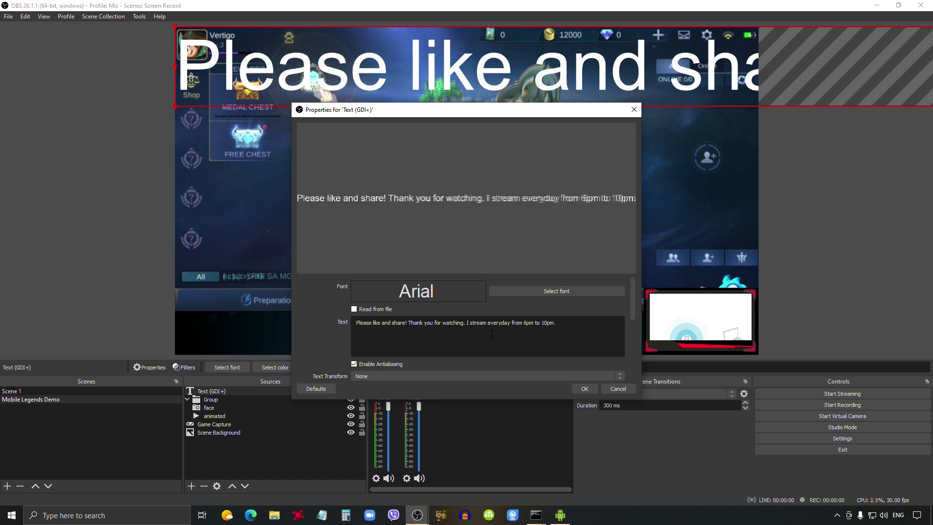
- Set the text source's font size to 72 and accept its properties
click(537, 292)
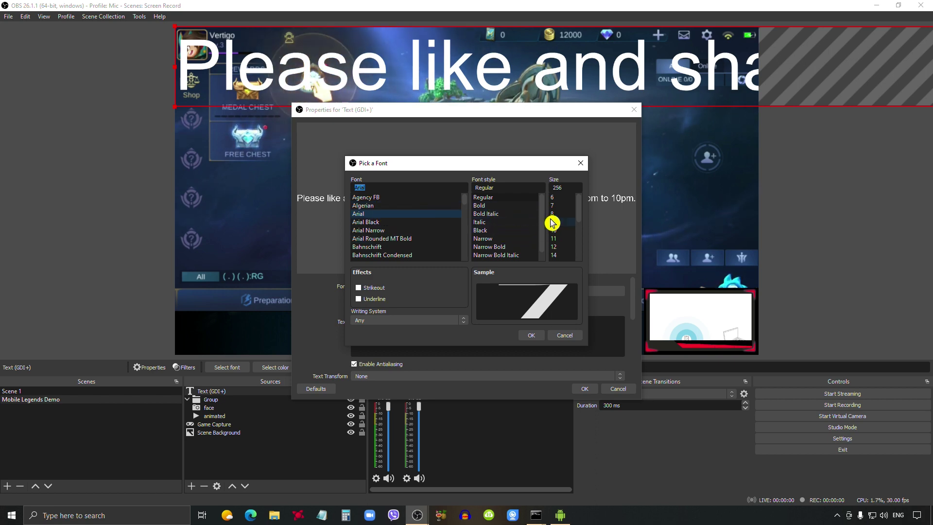
click(581, 212)
drag(581, 212, 579, 255)
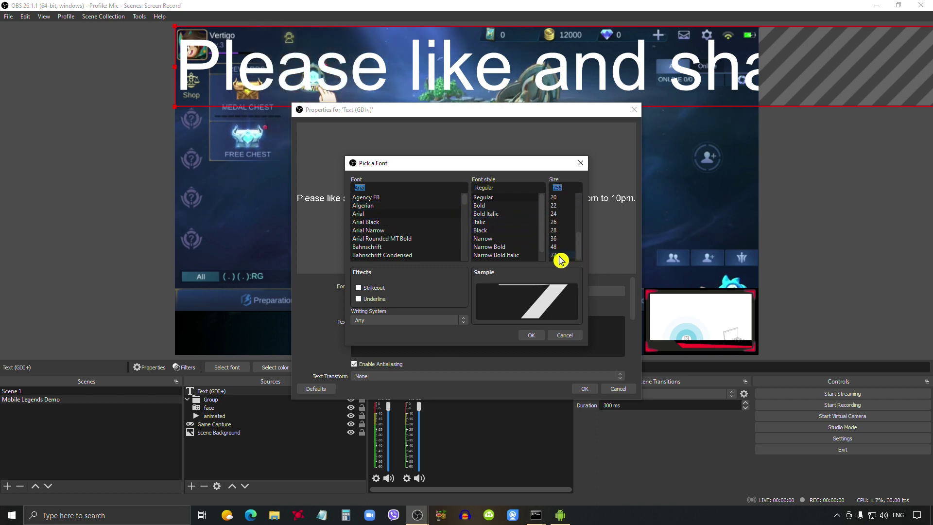
click(558, 256)
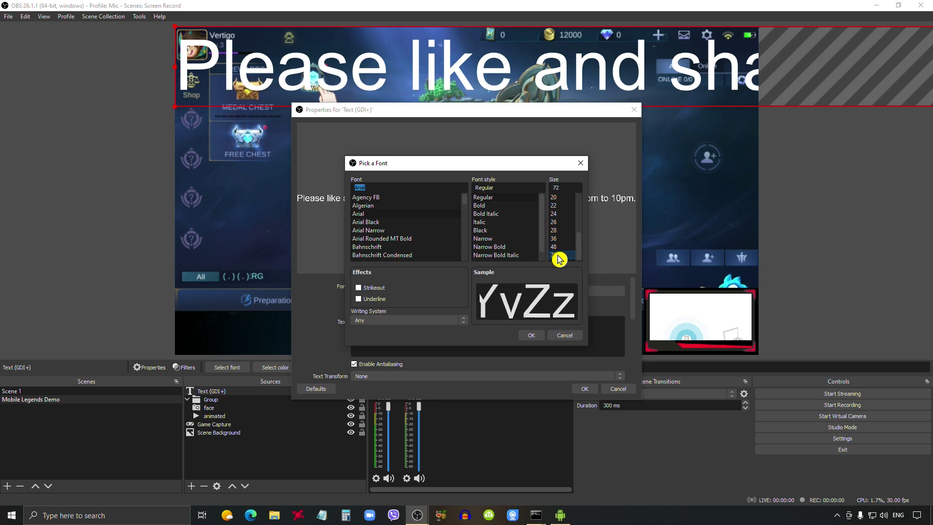
click(535, 334)
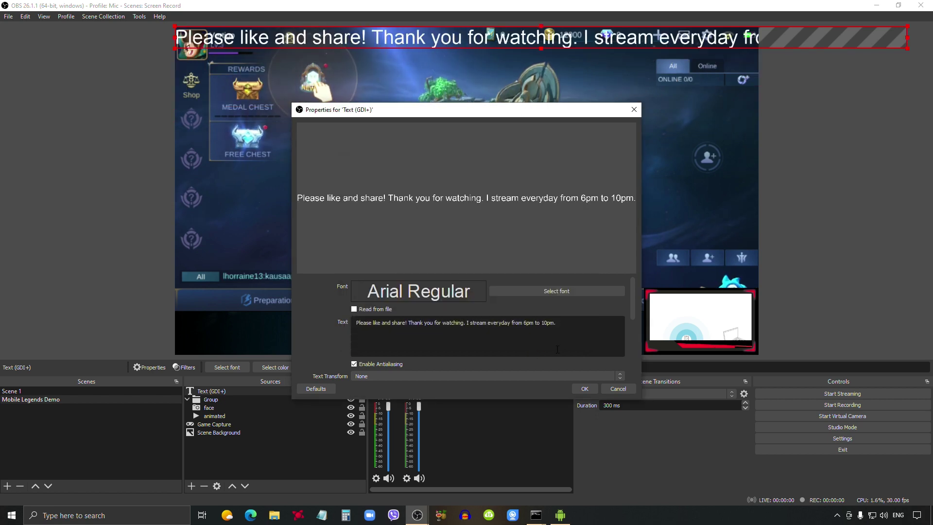
click(586, 389)
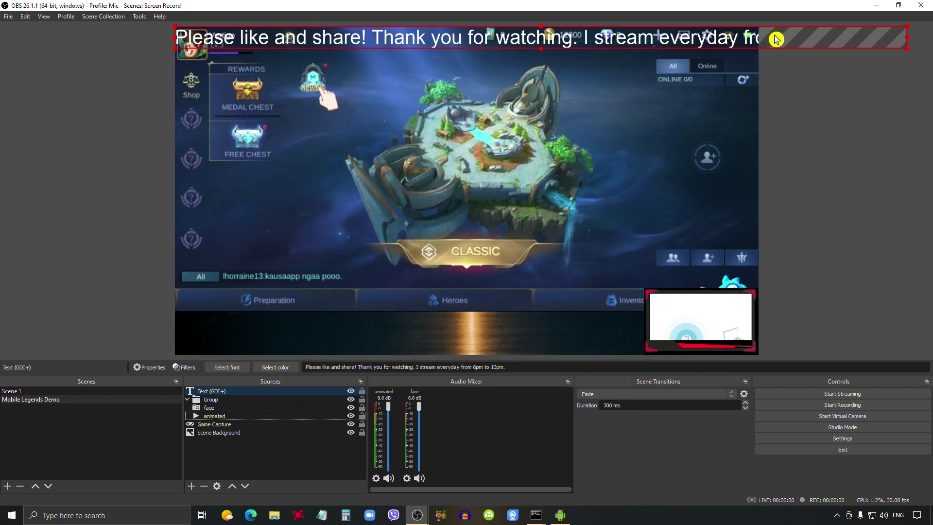
- Move the text down to the canvas's lower edge, and order it behind the face camera group
drag(774, 39, 774, 335)
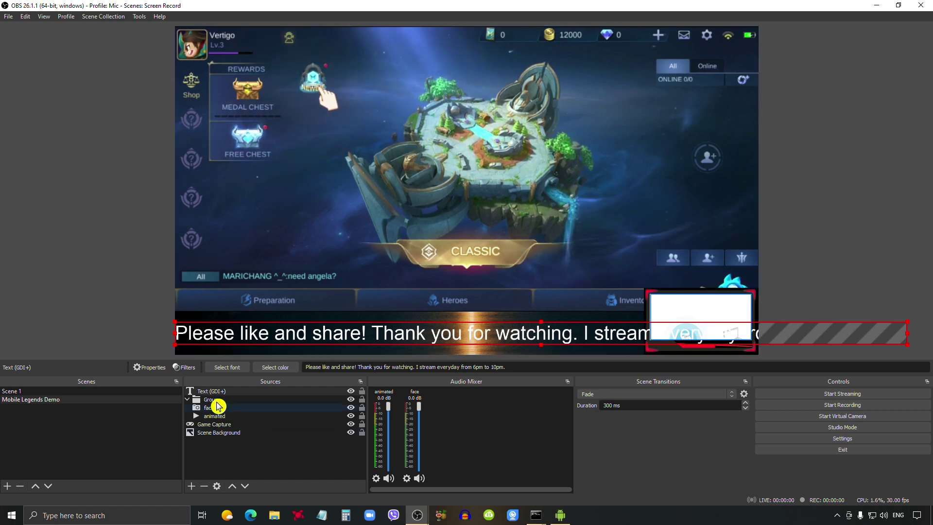
click(245, 486)
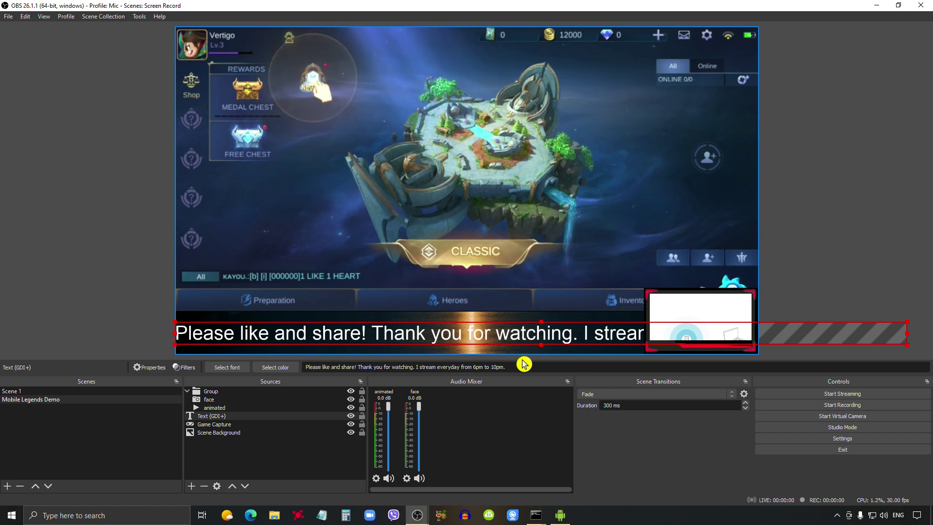
- Add a Scroll effect filter with the default name to the text source
right_click(247, 419)
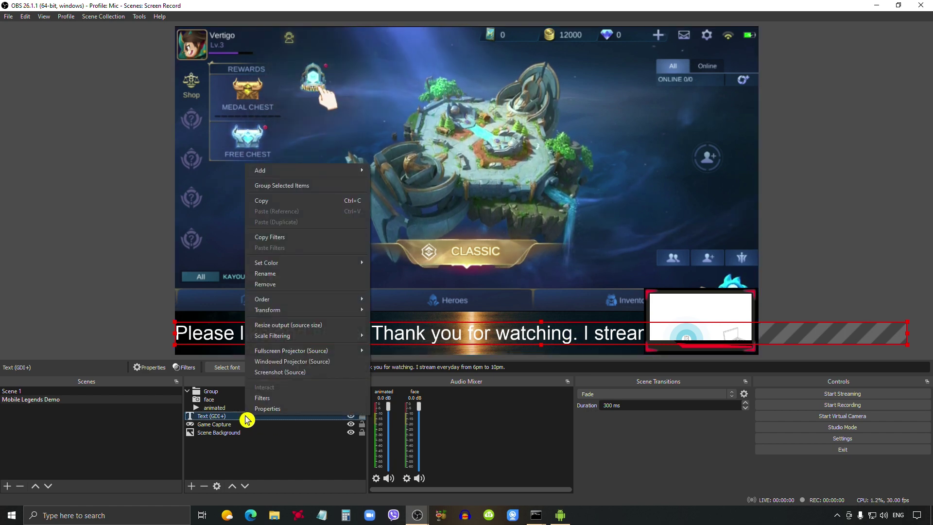
click(276, 403)
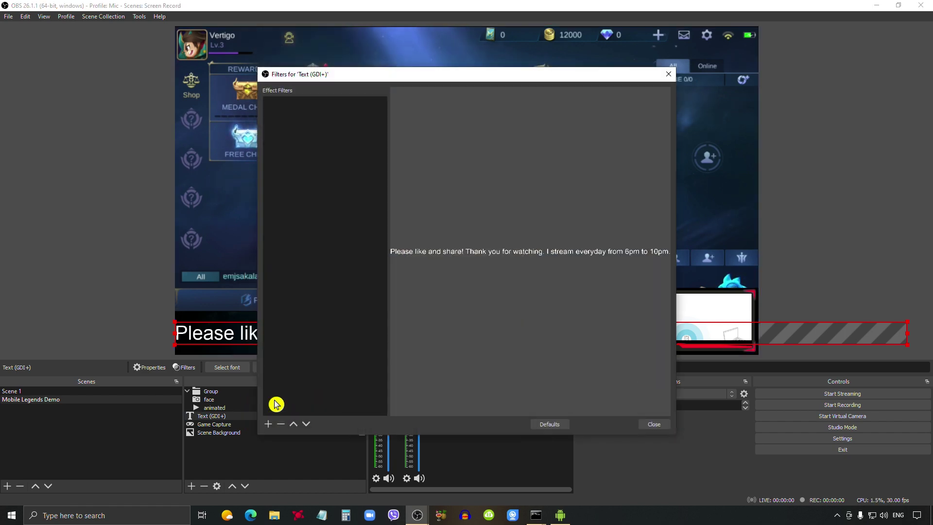
click(270, 425)
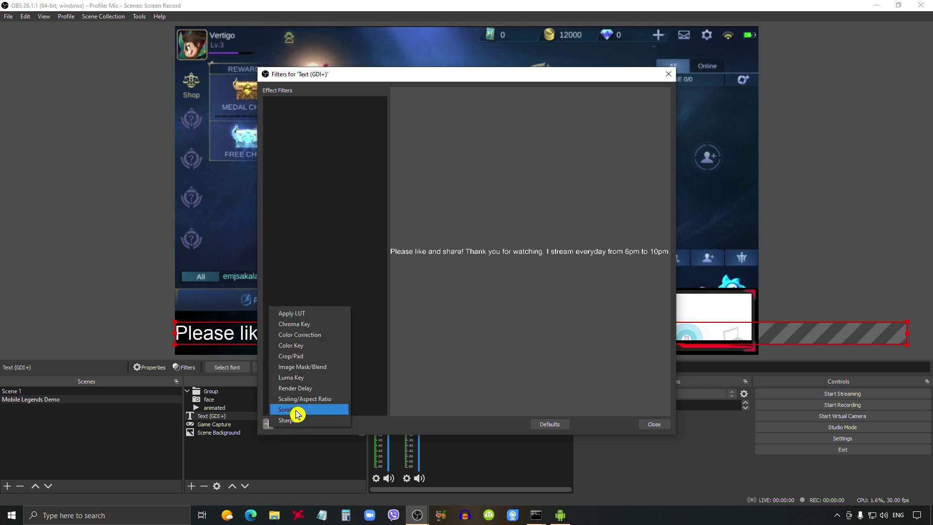
click(297, 413)
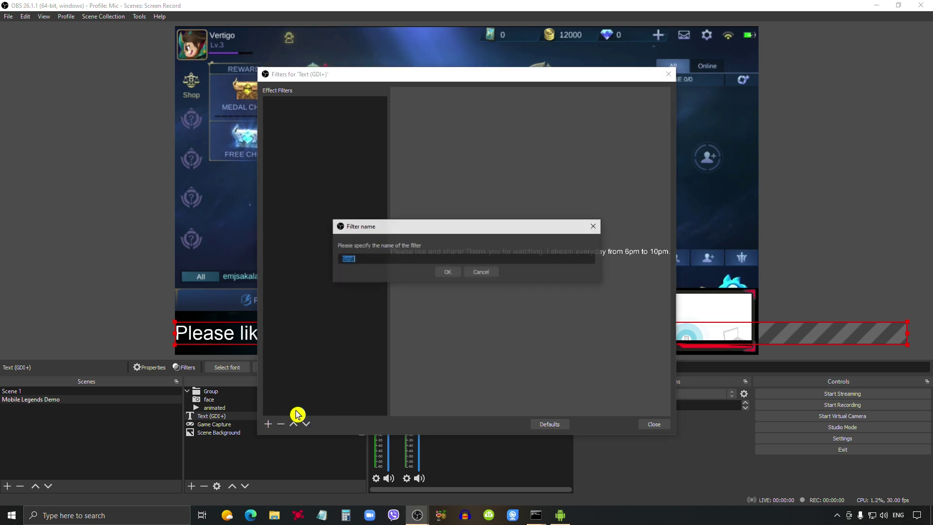
click(453, 275)
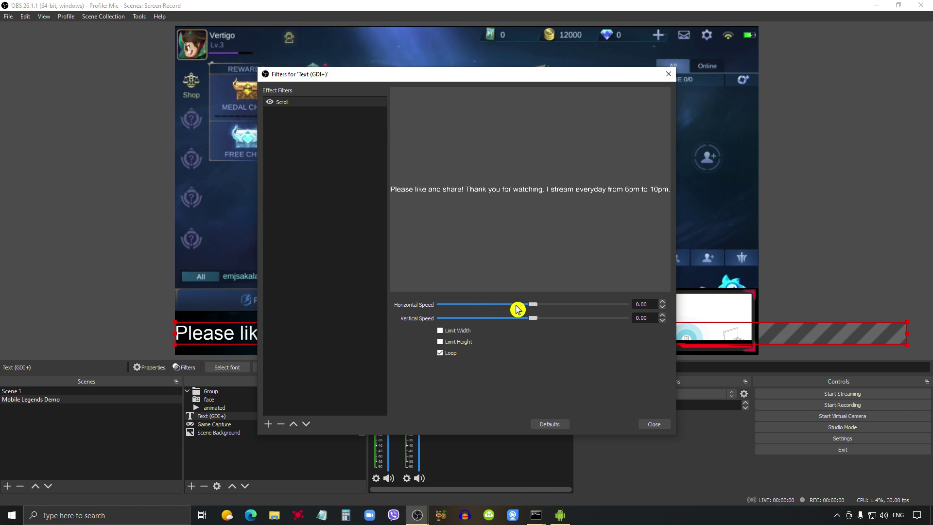
- Set the Scroll filter's horizontal speed to 80, close the filters, and deselect the text
drag(537, 306, 549, 306)
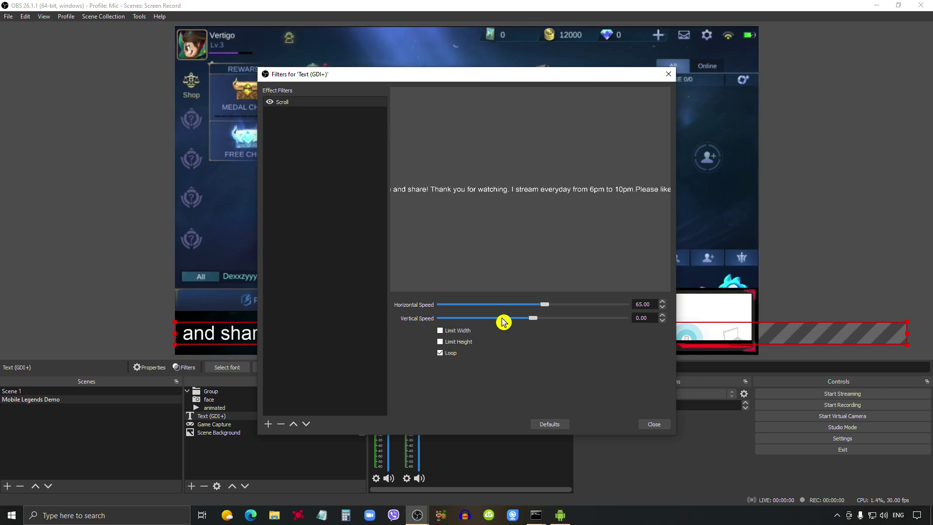
drag(548, 308, 550, 306)
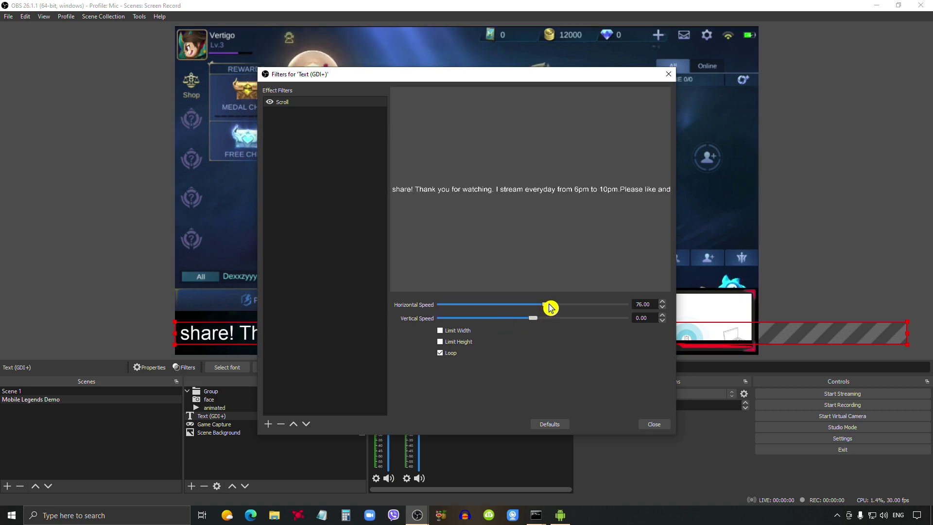
click(662, 301)
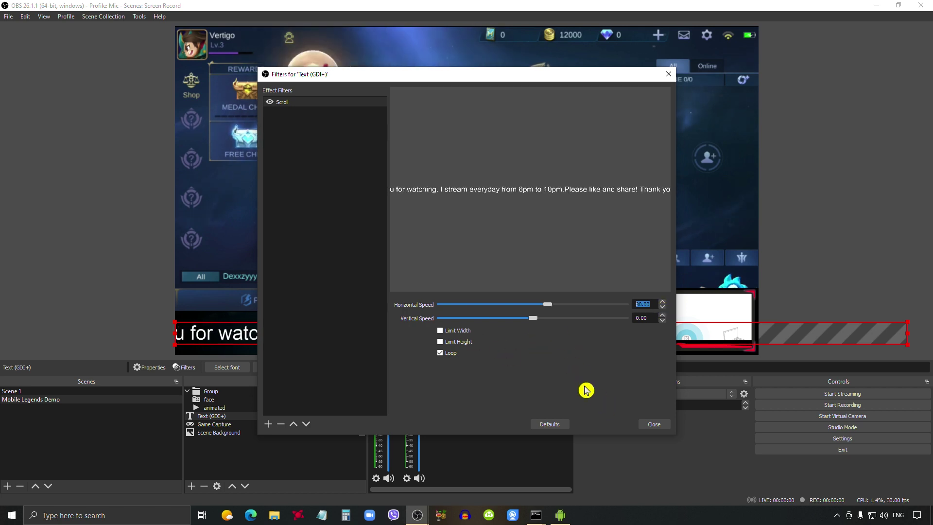
click(656, 428)
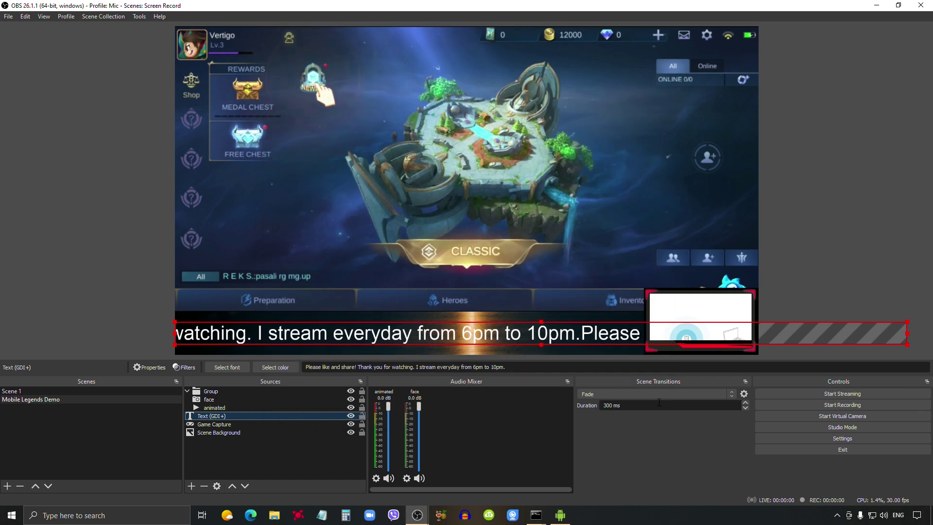
click(806, 264)
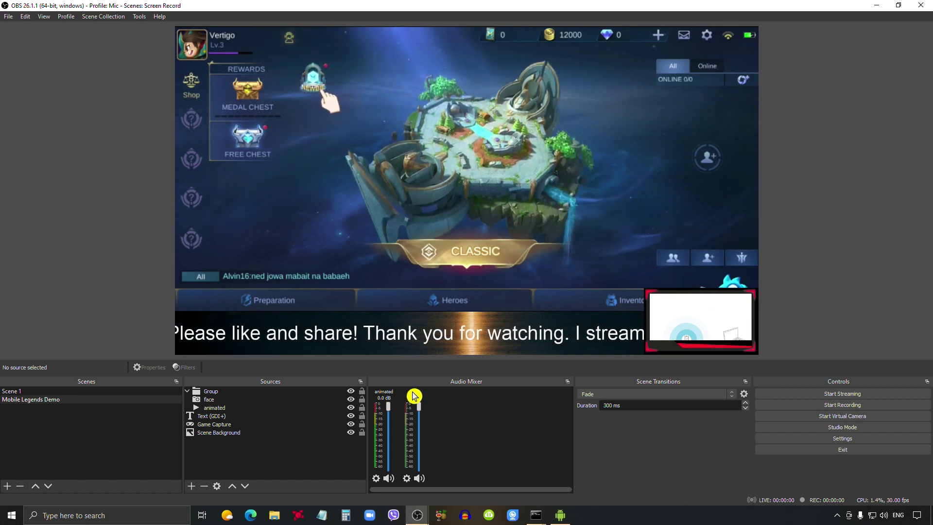
- Hide the face and animated sources from the audio mixer
right_click(414, 396)
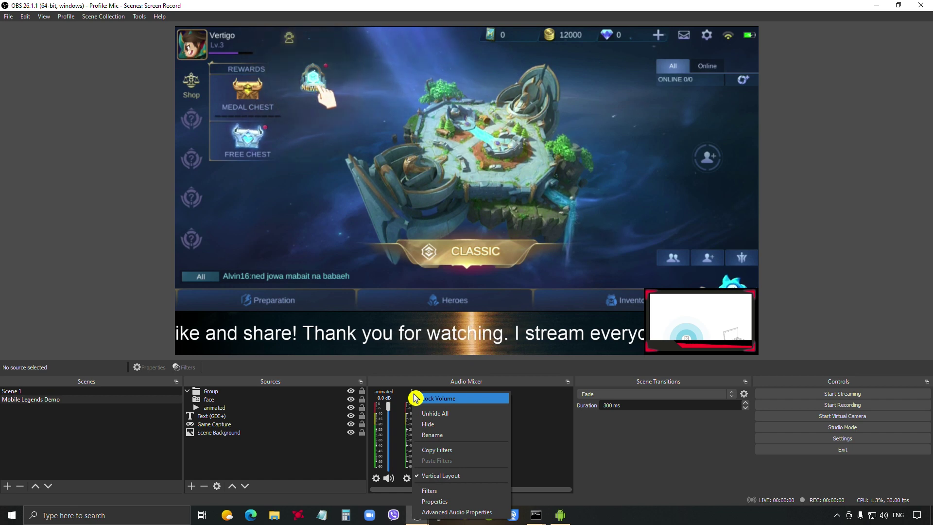
click(463, 424)
right_click(382, 428)
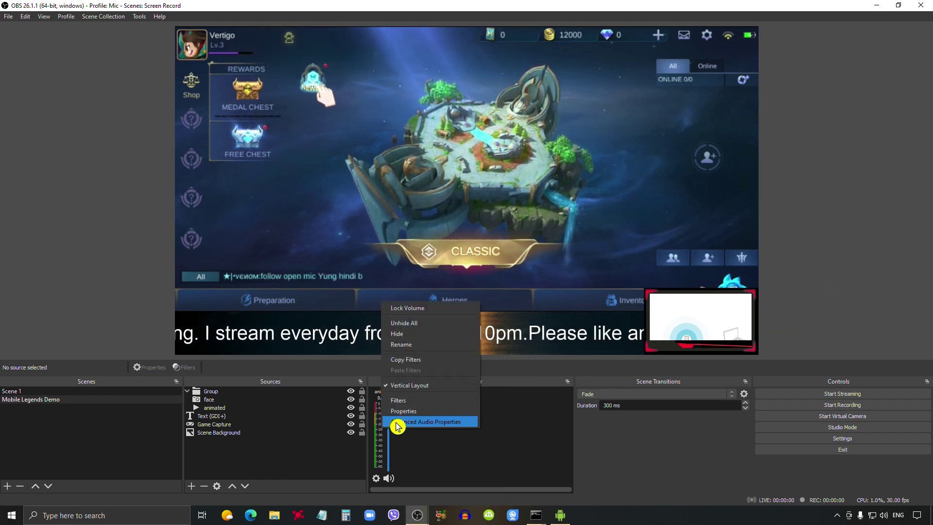
click(430, 340)
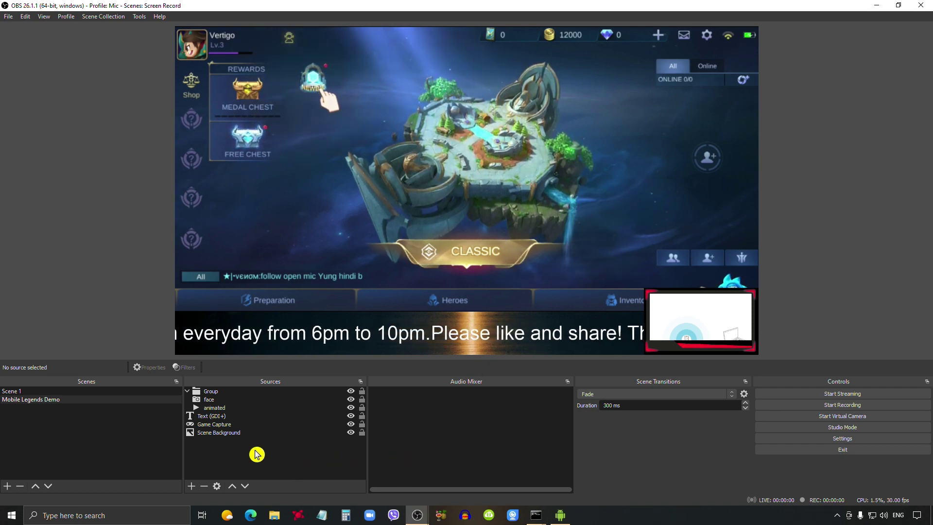
- Add an Audio Input Capture source with the default name, using the Microphone (High Definition Audio Device) as its device
click(192, 486)
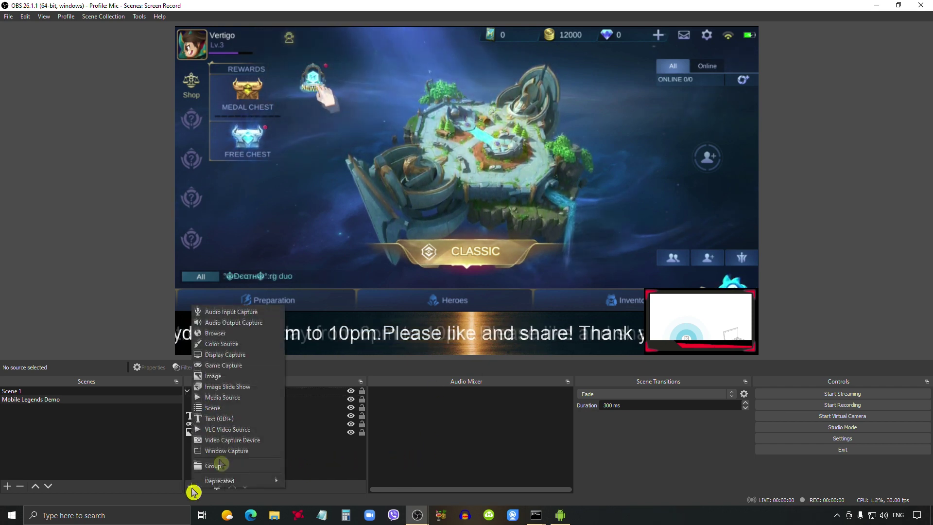
click(245, 311)
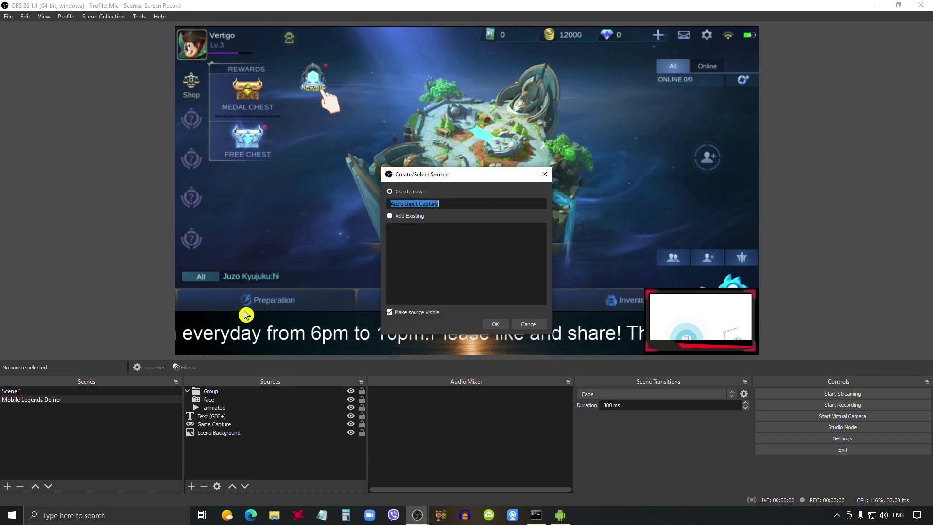
click(495, 325)
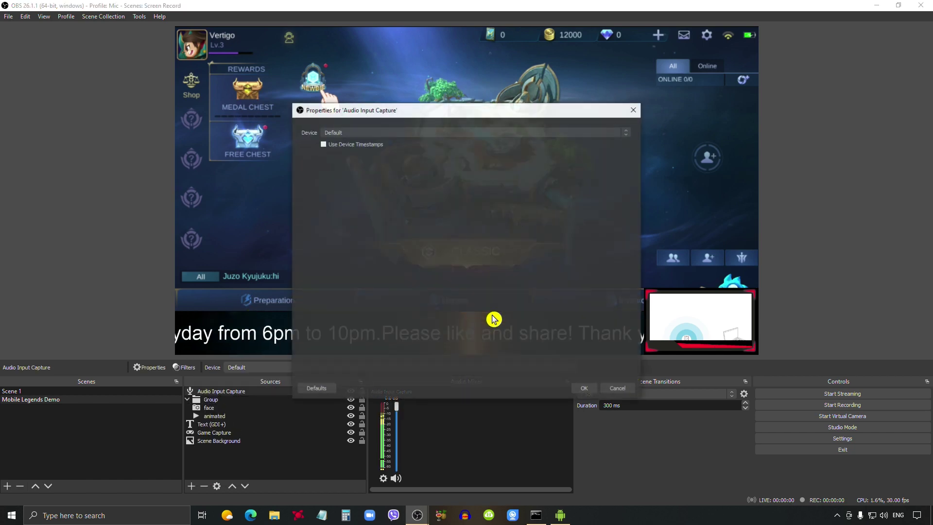
click(626, 132)
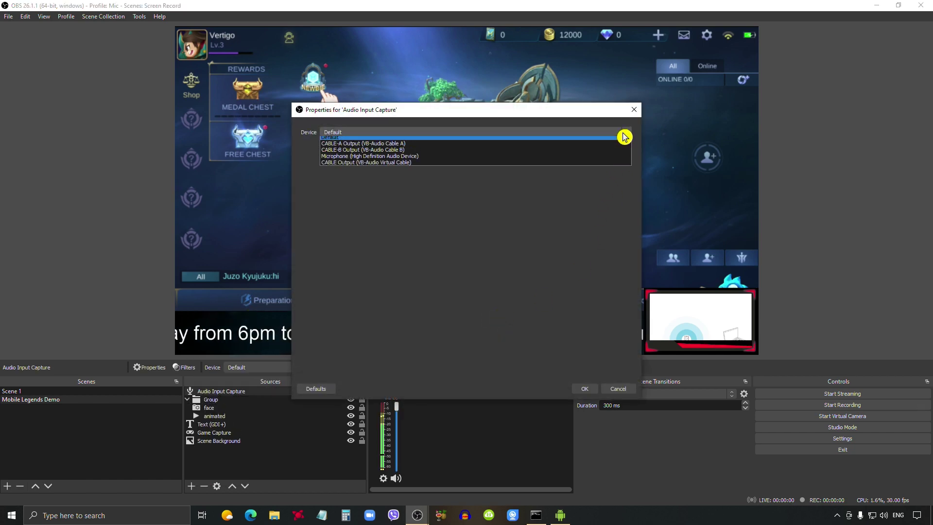
click(573, 159)
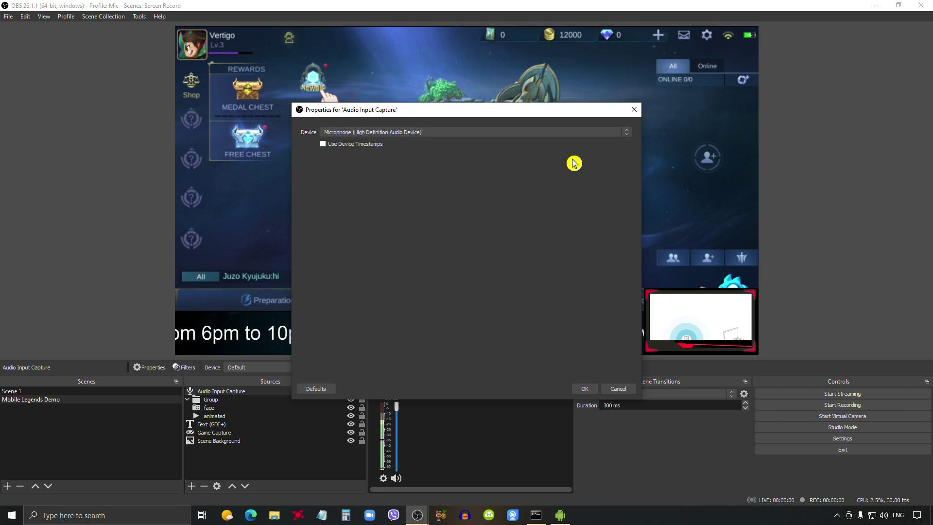
click(586, 392)
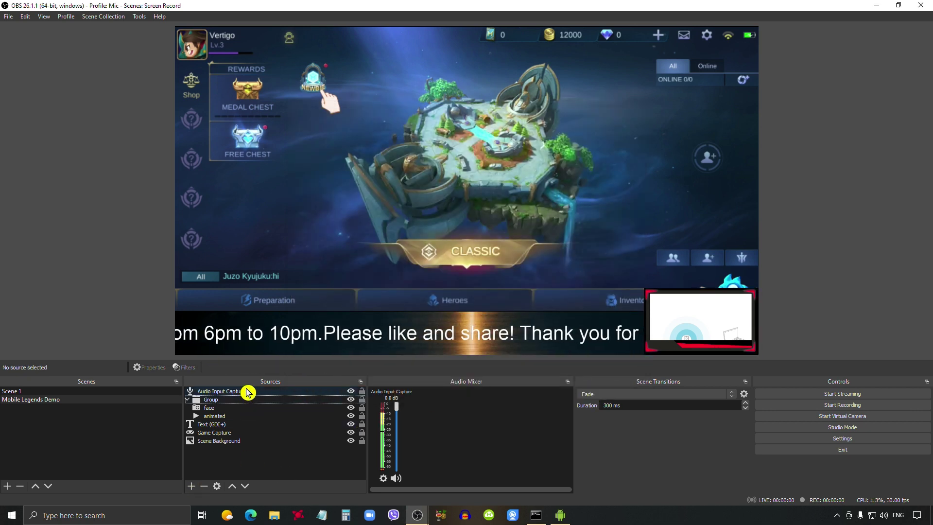
- Add an Audio Output Capture source with the default name, using Speakers (High Definition Audio Device) as its device
click(192, 486)
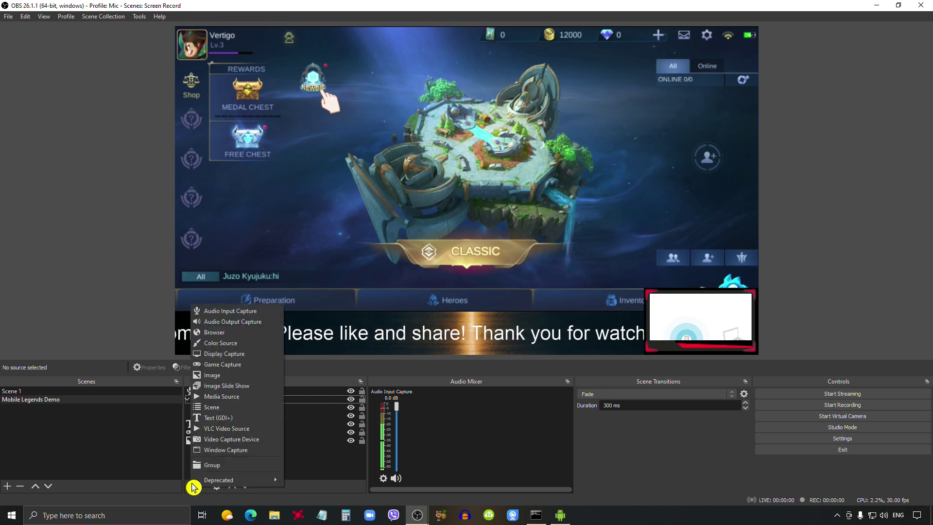
click(245, 322)
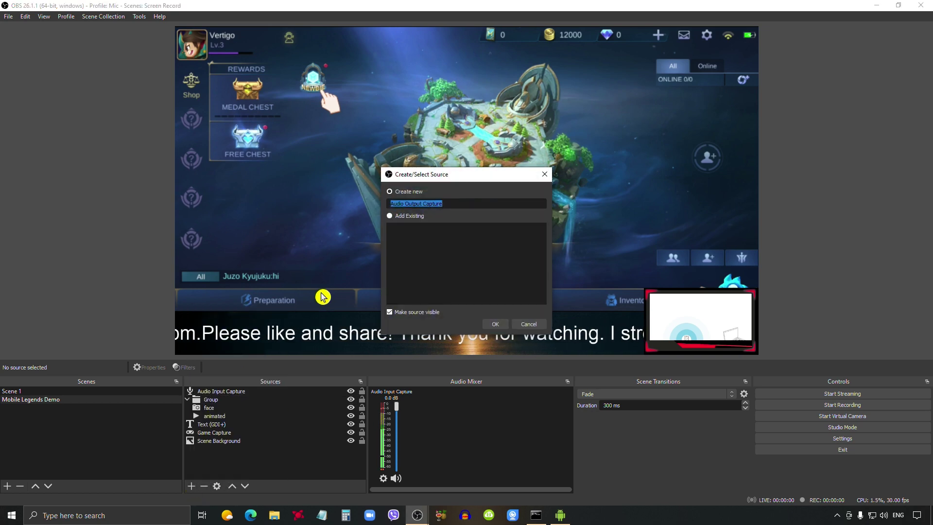
click(495, 325)
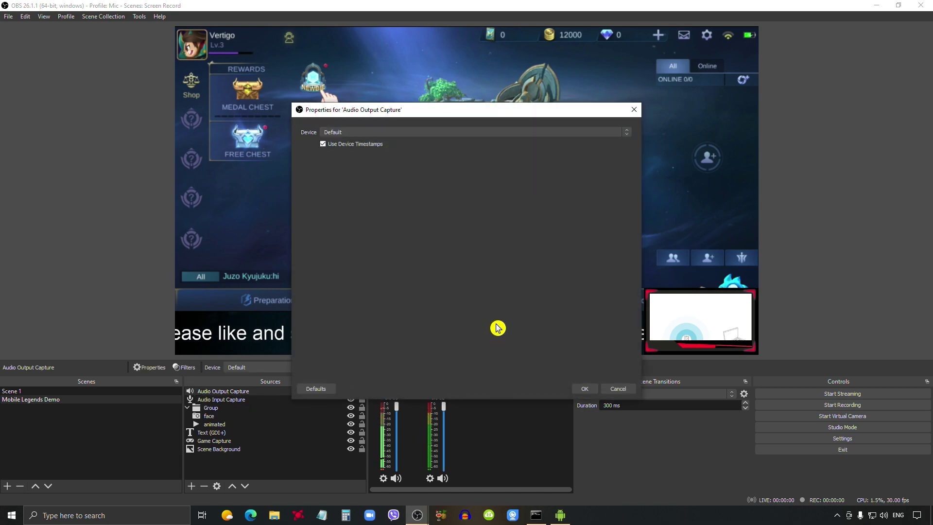
click(626, 135)
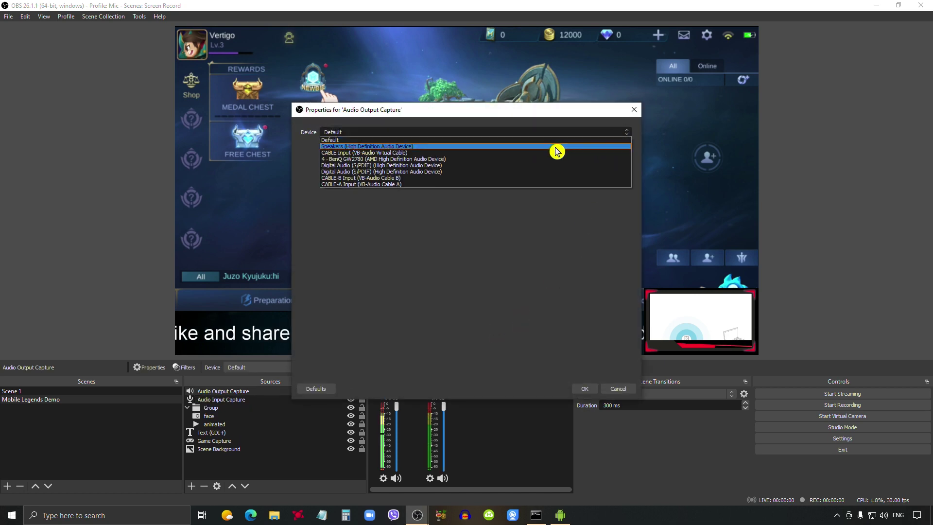
click(557, 150)
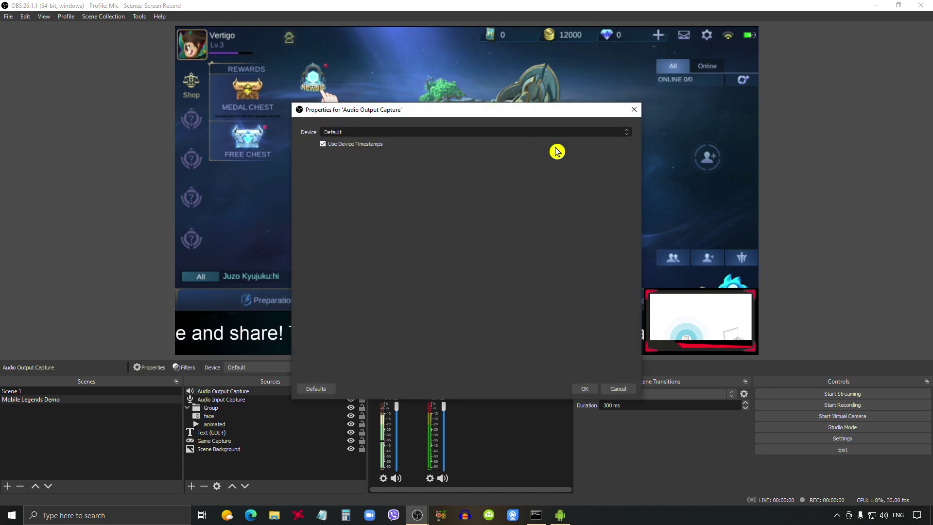
click(584, 389)
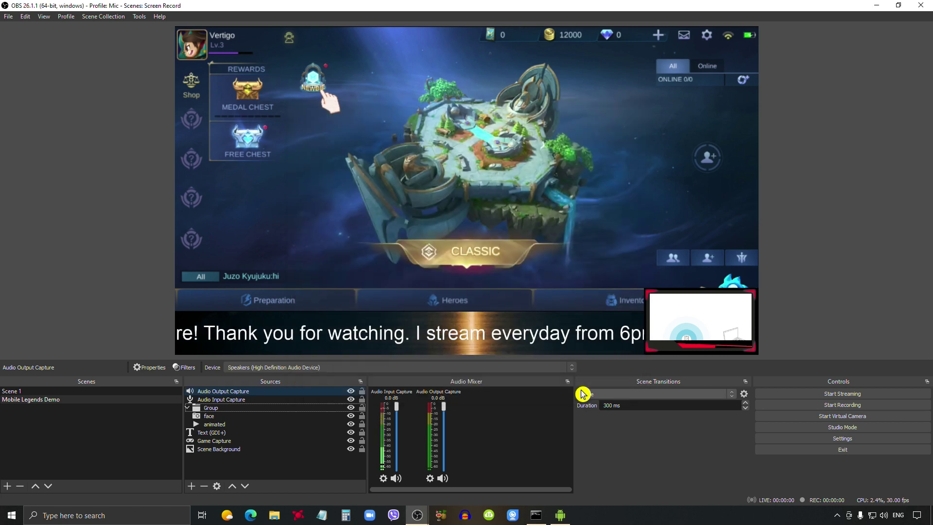